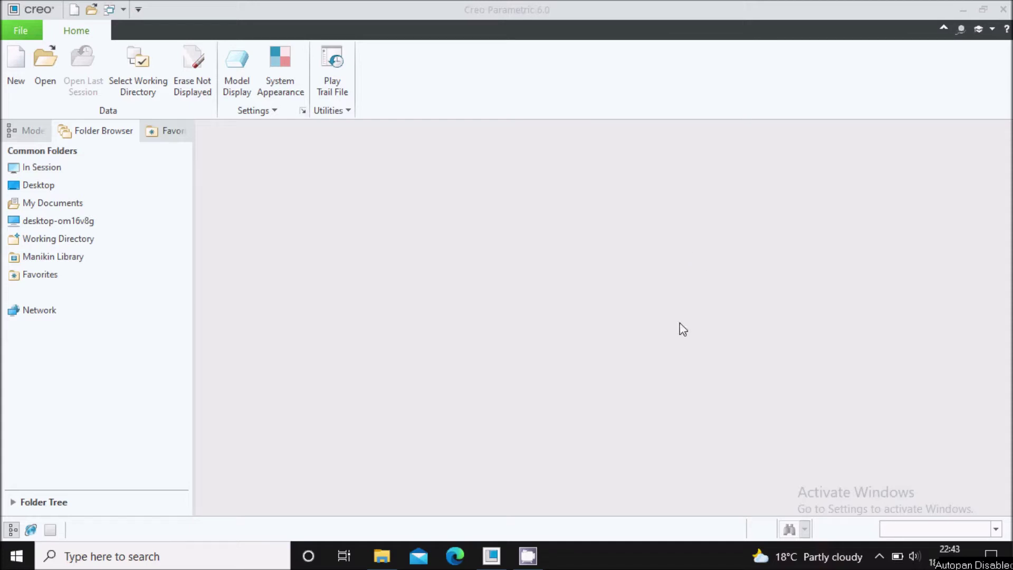
# Create a new Sketch file named sketch02
pyautogui.click(15, 84)
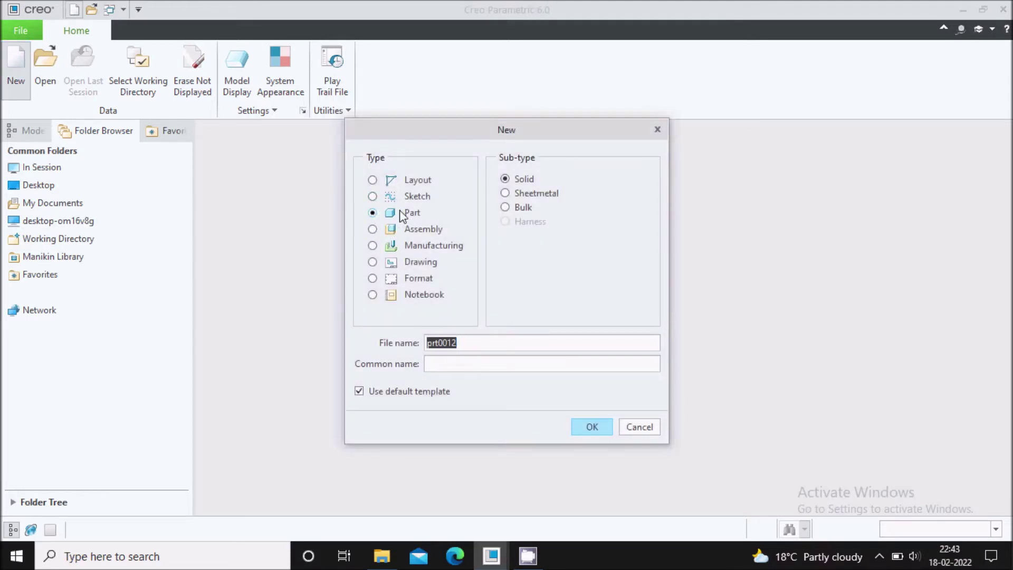
pyautogui.click(372, 196)
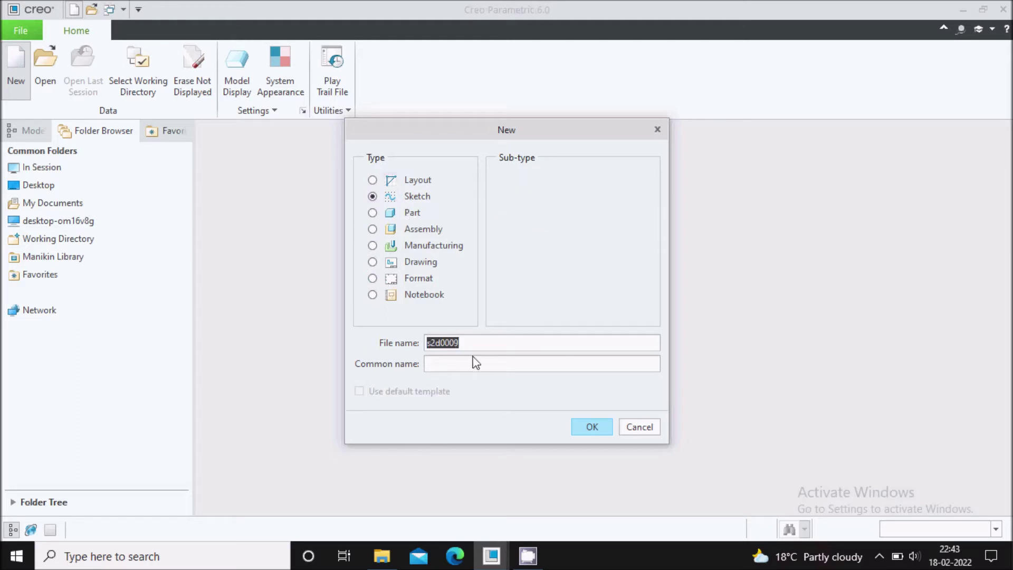
pyautogui.press('BackSpace')
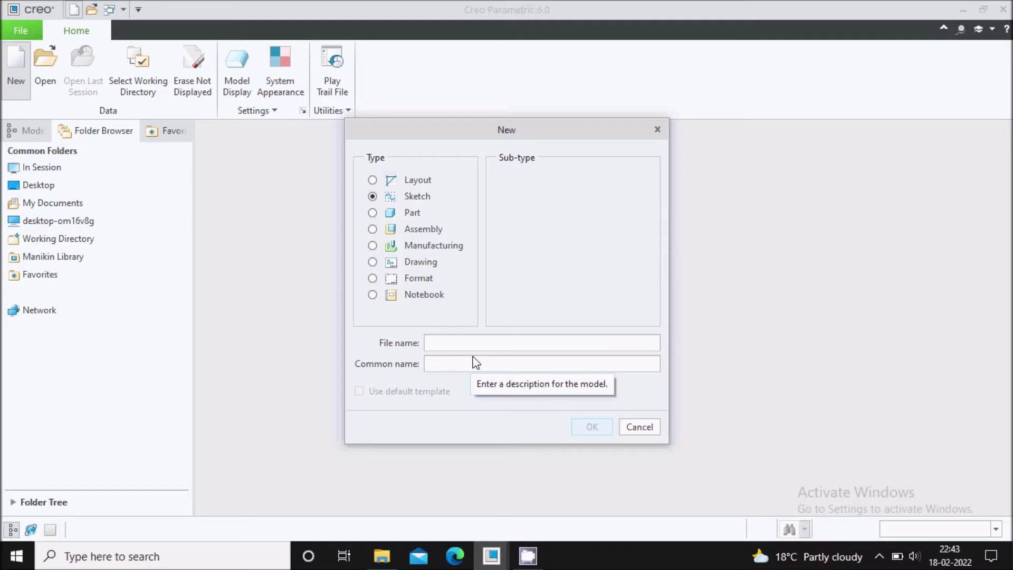
pyautogui.write('sk')
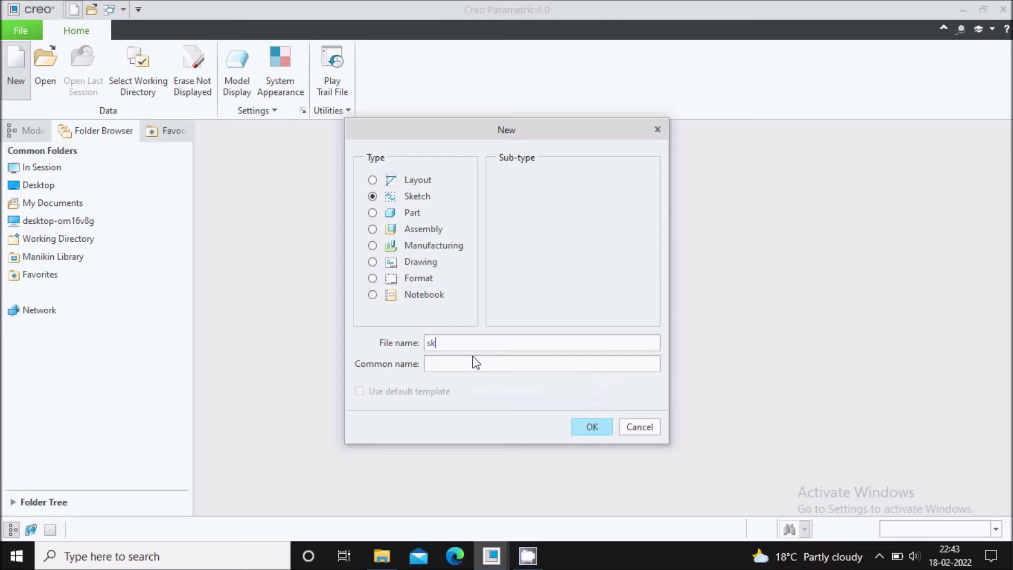
pyautogui.write('ec')
pyautogui.write('th')
pyautogui.write('02')
pyautogui.click(602, 427)
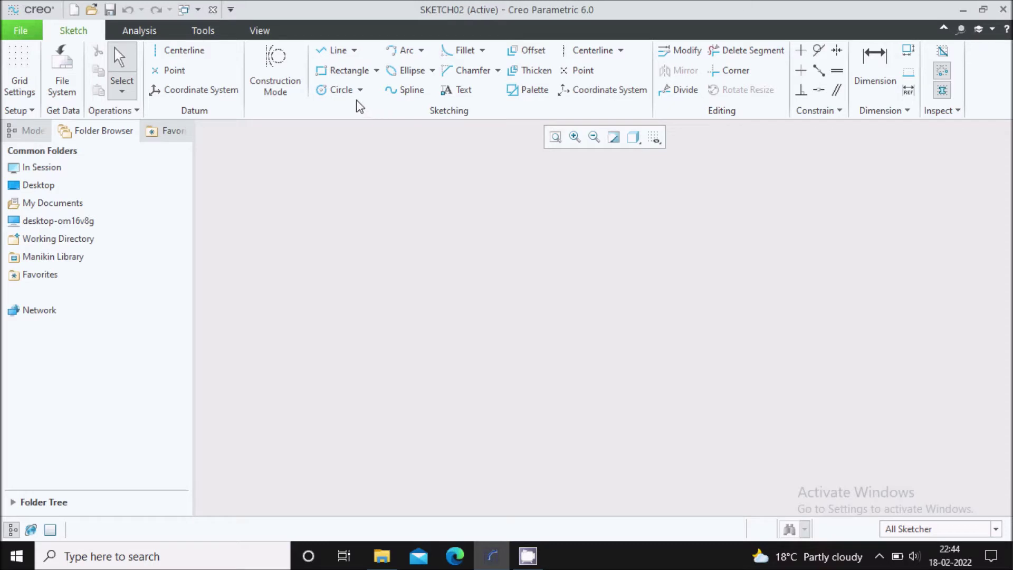
# Sketch a horizontal line about 12.18 long in the empty sketch
pyautogui.click(337, 56)
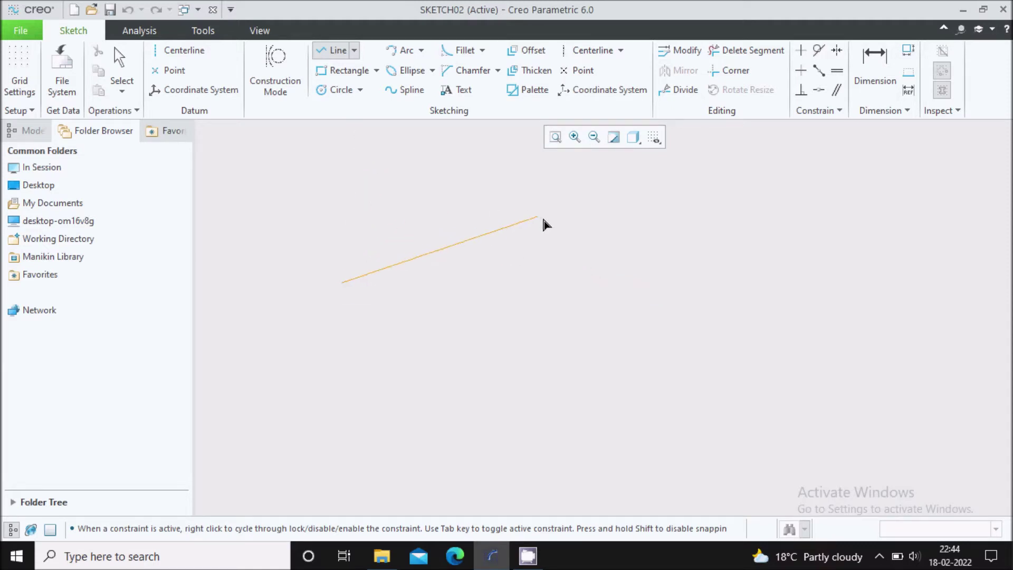
pyautogui.click(628, 283)
pyautogui.middleClick(669, 225)
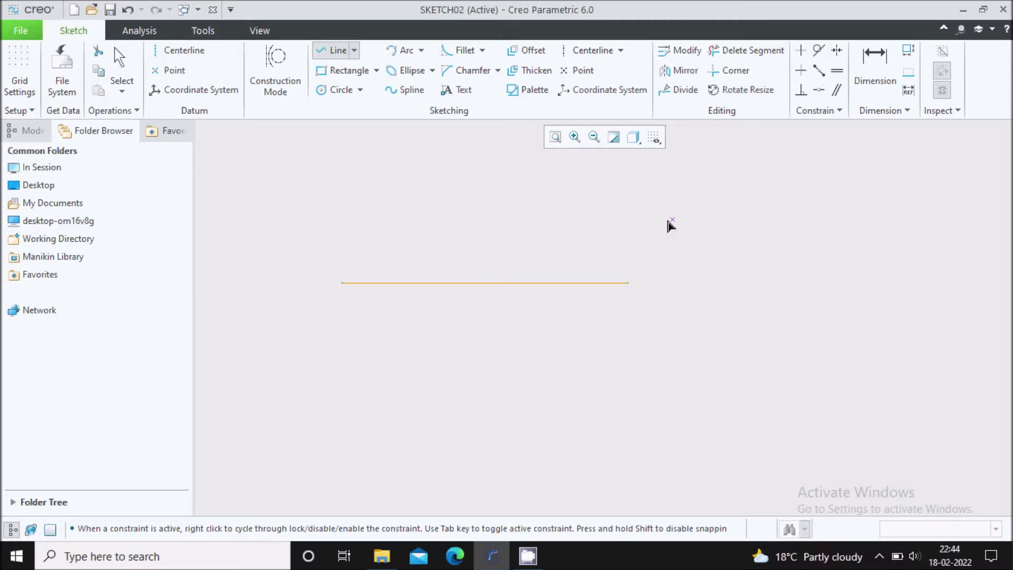
pyautogui.middleClick(640, 235)
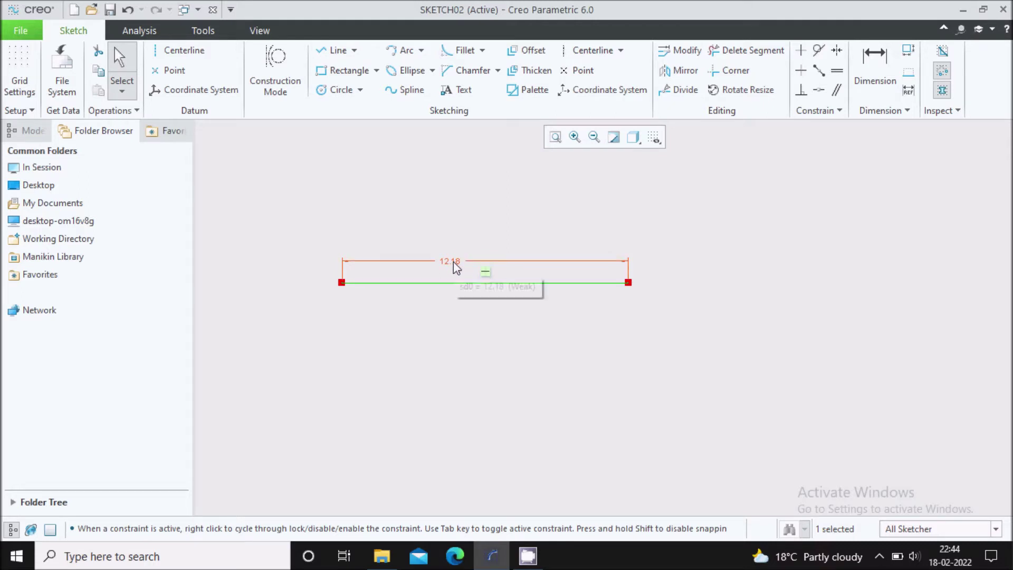
# Move the horizontal line's length dimension below the line and set it to 15
pyautogui.moveTo(454, 264); pyautogui.dragTo(461, 314)
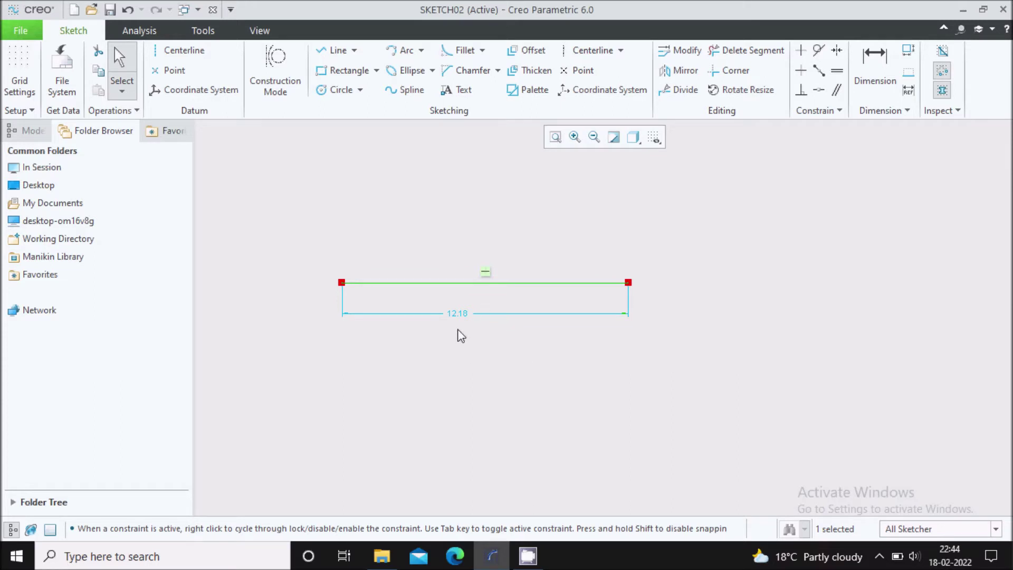
pyautogui.doubleClick(464, 316)
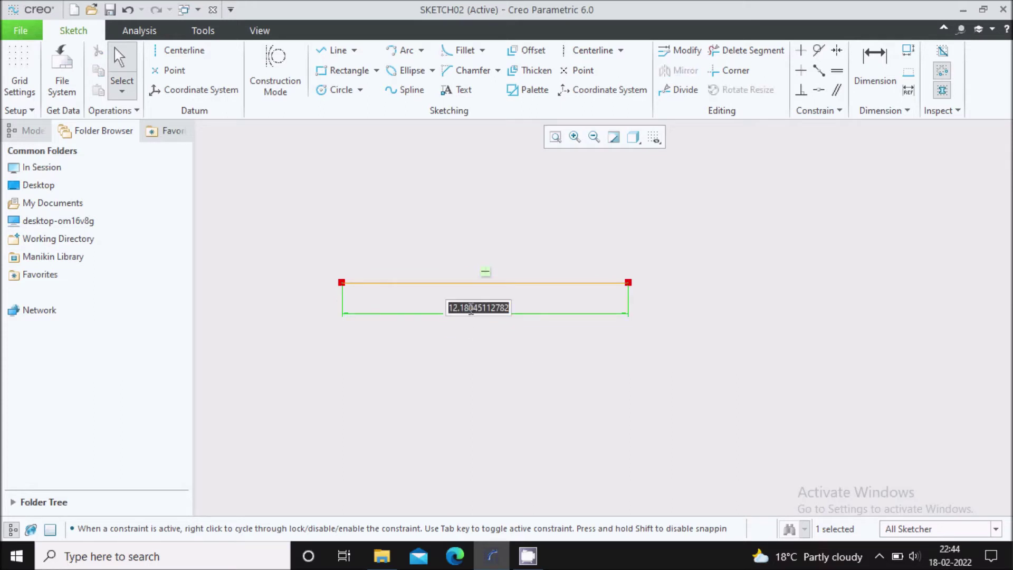
pyautogui.press('BackSpace')
pyautogui.write('15')
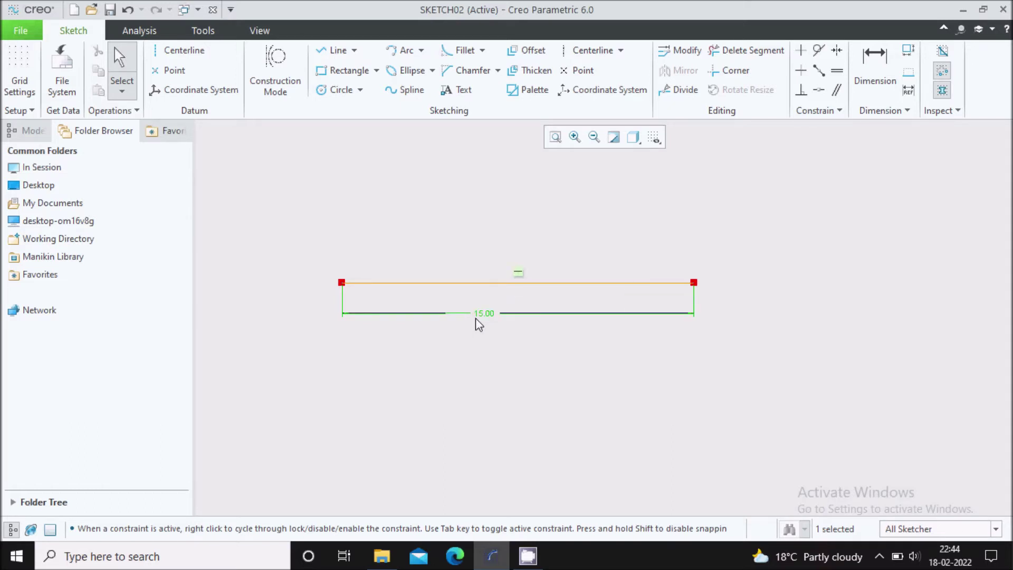
pyautogui.scroll(2, 422, 253)
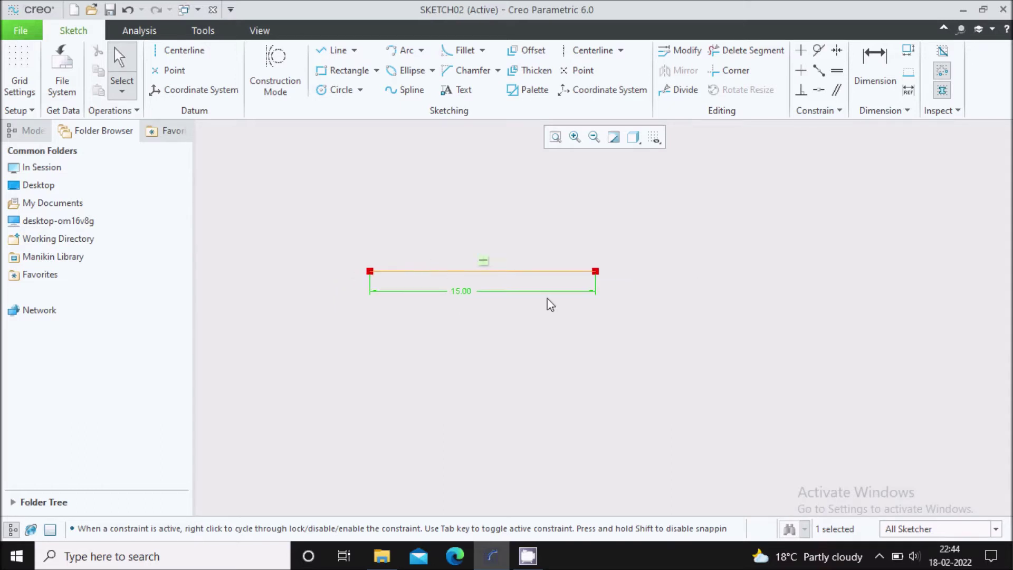
pyautogui.scroll(-1, 612, 235)
pyautogui.click(597, 214)
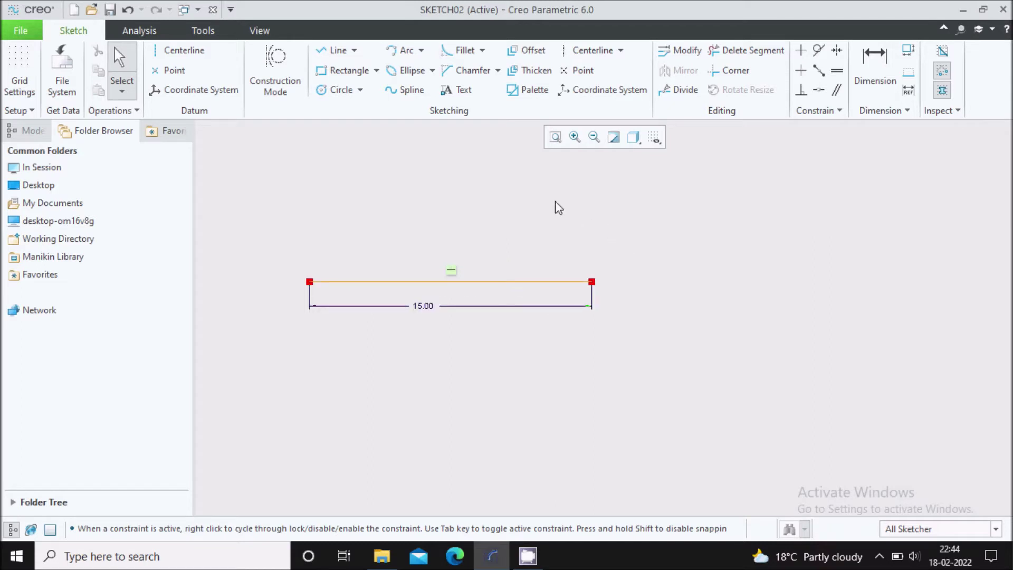
# Sketch a separate slanted line beside the horizontal one, at about 34 degrees, from about 4.51 below to about 2.15 above its level
pyautogui.click(335, 51)
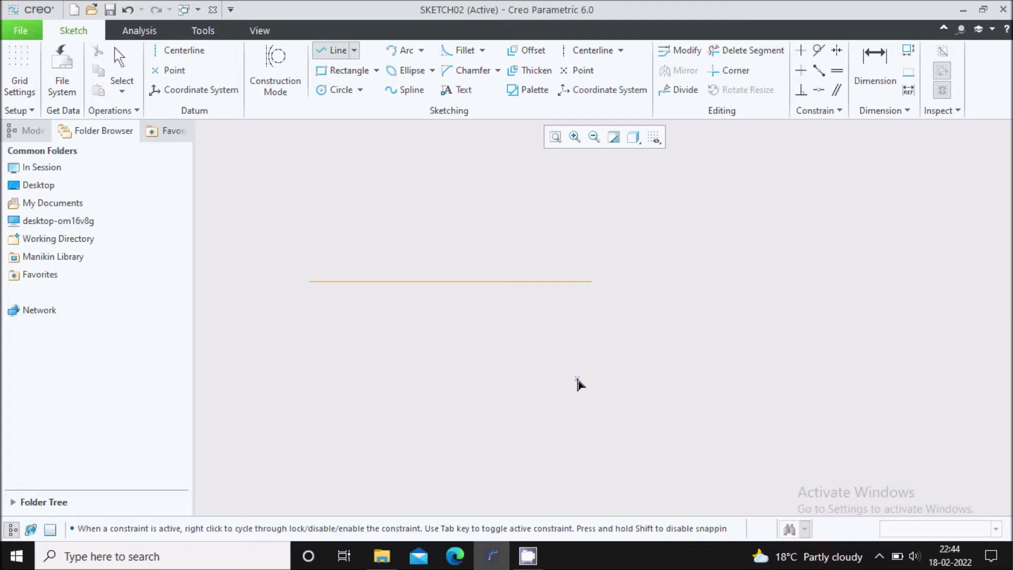
pyautogui.click(633, 366)
pyautogui.click(819, 241)
pyautogui.middleClick(834, 179)
pyautogui.middleClick(834, 185)
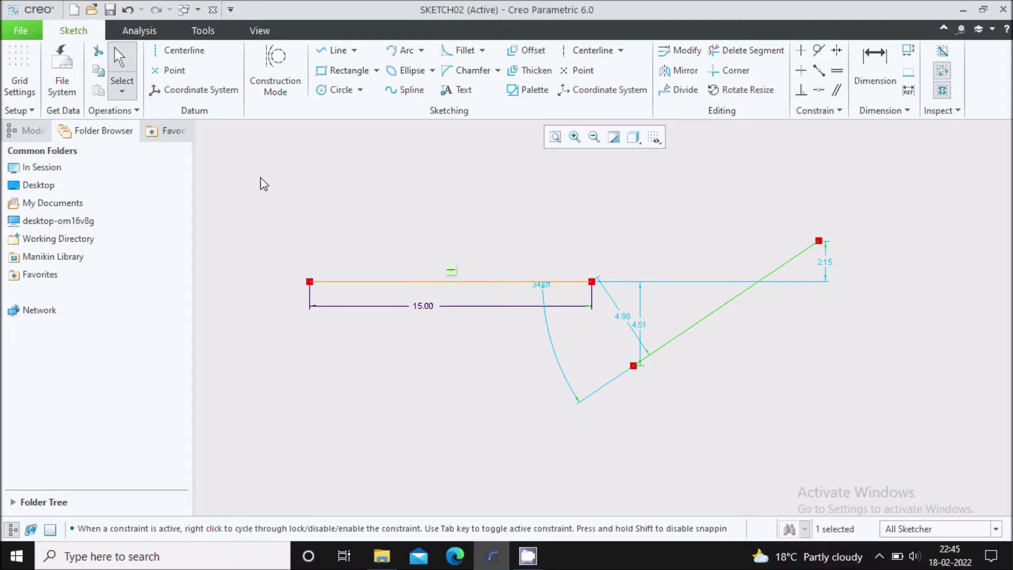
# Delete both sketched lines together with their dimensions
pyautogui.moveTo(253, 163)
pyautogui.mouseDown()
pyautogui.moveTo(663, 322)
pyautogui.moveTo(855, 402)
pyautogui.moveTo(912, 440)
pyautogui.mouseUp()
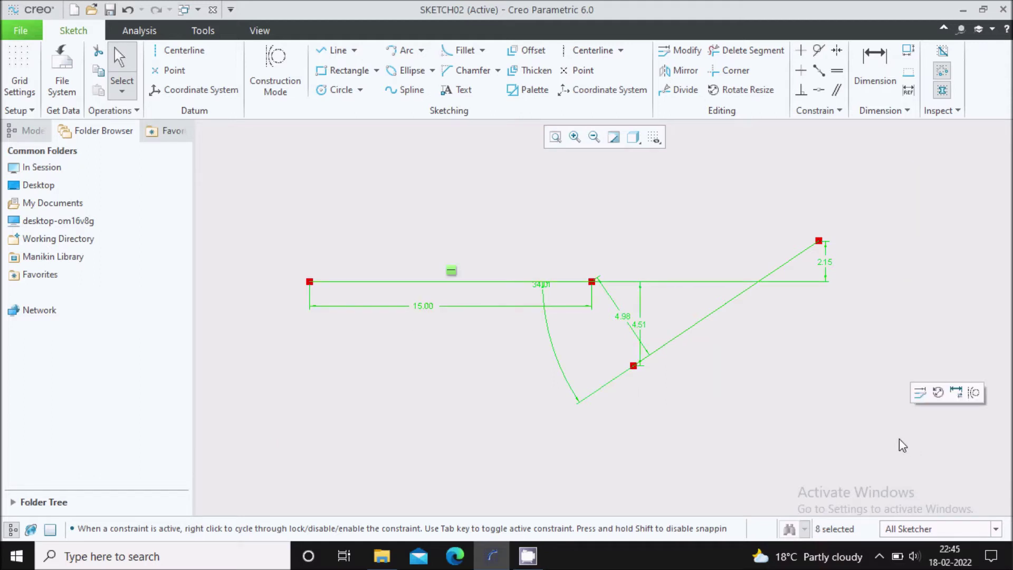
pyautogui.press('Delete')
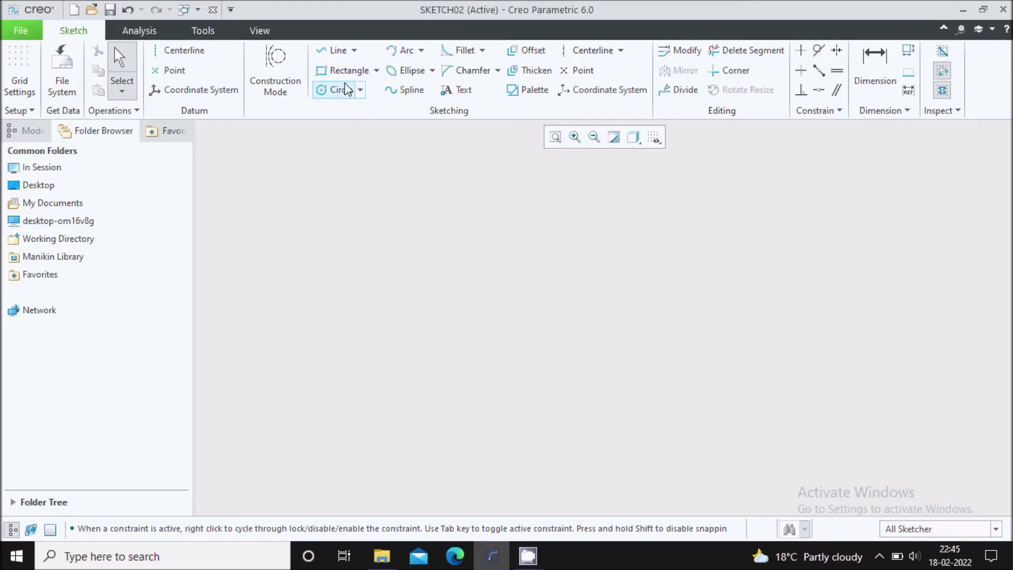
# Sketch a corner rectangle about 8.33 wide and 4.92 high in the upper-left area of the sketch
pyautogui.click(377, 71)
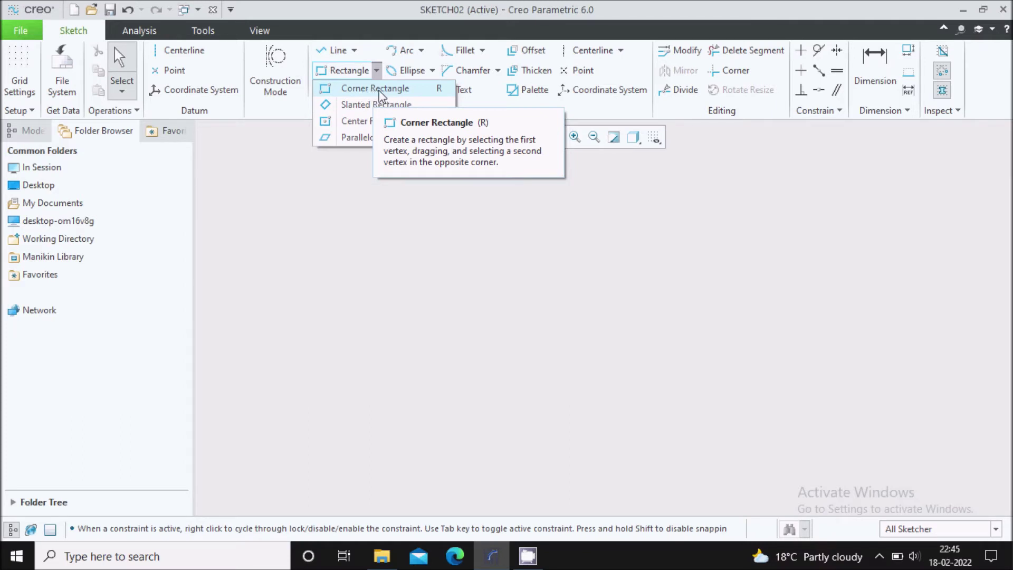
pyautogui.click(380, 90)
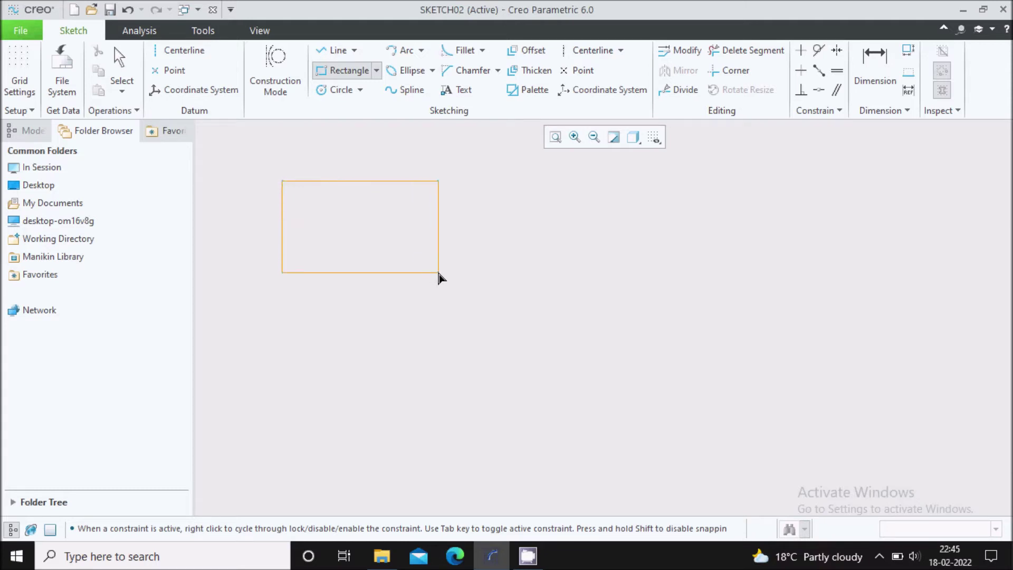
pyautogui.click(438, 272)
pyautogui.click(127, 68)
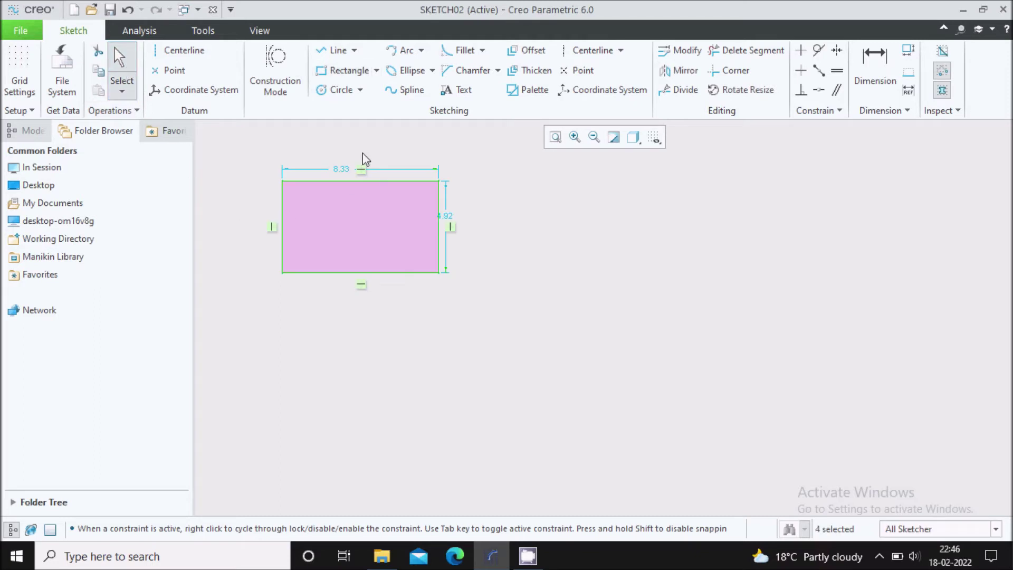
# Sketch a slanted rectangle about 10.69 by 6.79 to the right of the corner rectangle
pyautogui.click(377, 70)
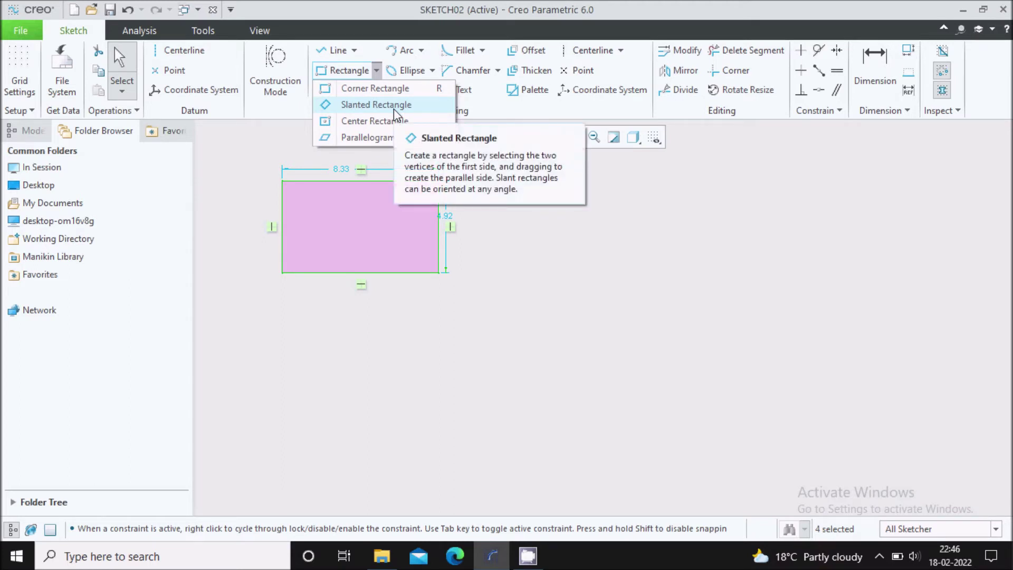
pyautogui.click(394, 109)
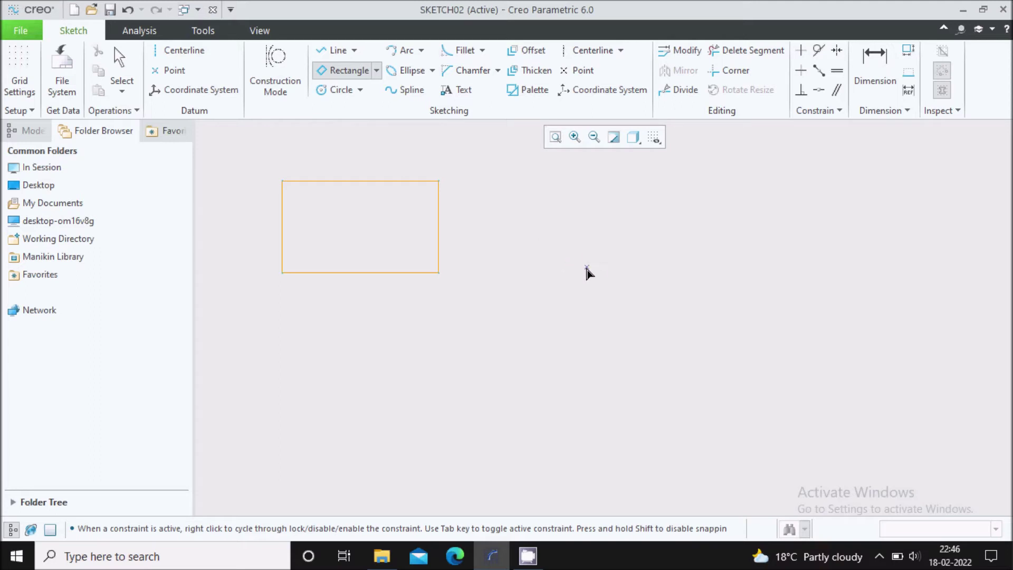
pyautogui.click(563, 285)
pyautogui.click(748, 207)
pyautogui.click(823, 312)
pyautogui.middleClick(802, 211)
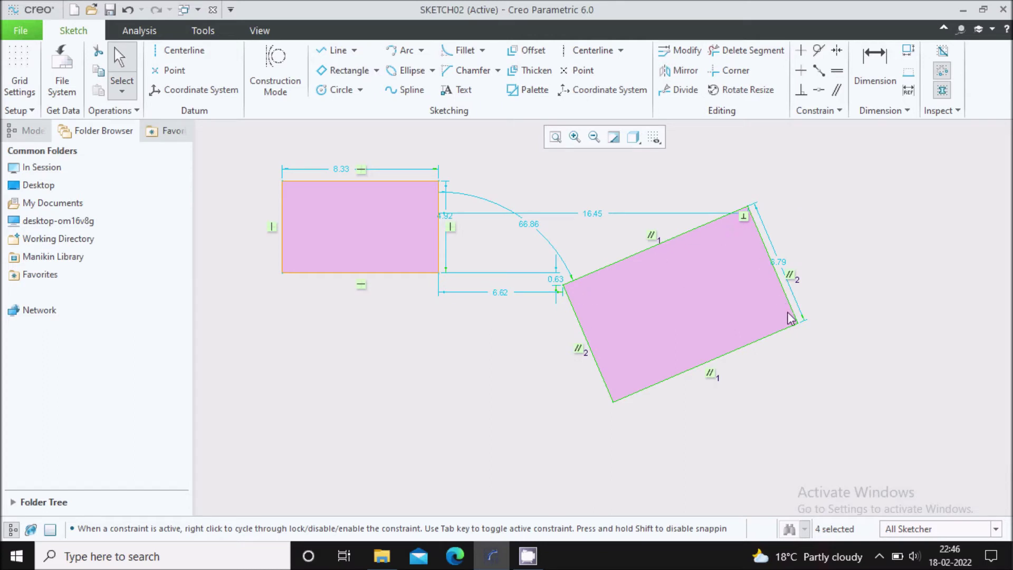
# Sketch a center rectangle about 8.33 wide and 4.92 high below the corner rectangle
pyautogui.click(376, 72)
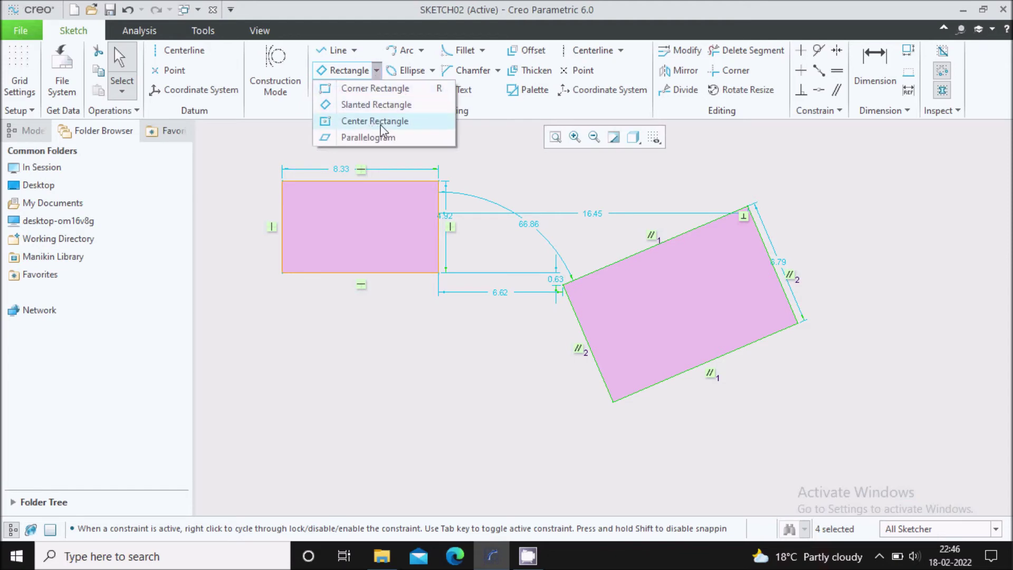
pyautogui.click(387, 121)
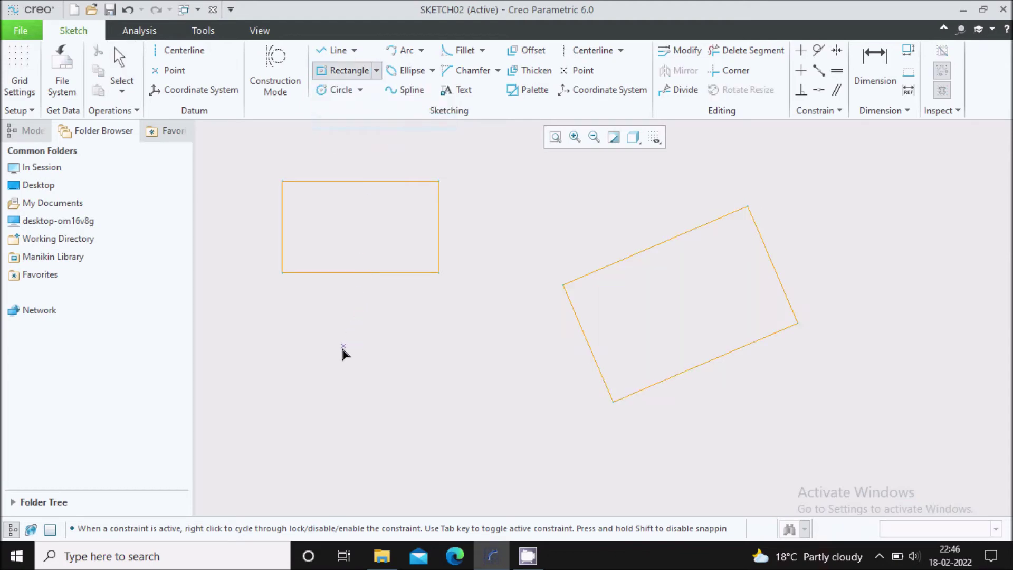
pyautogui.click(313, 357)
pyautogui.click(395, 408)
pyautogui.scroll(1, 594, 208)
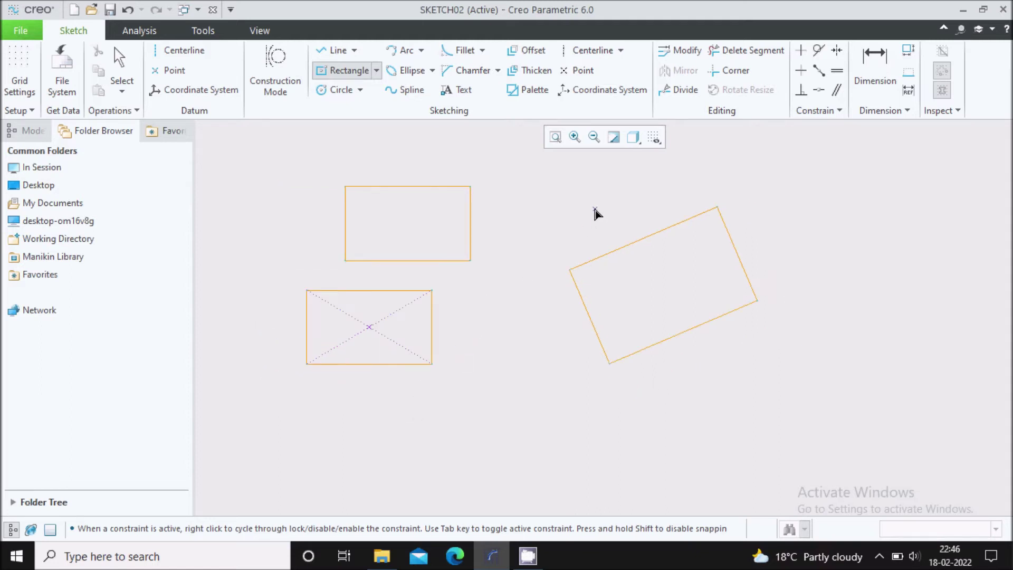
# Sketch a parallelogram with a horizontal base about 9.86 long and a height of about 3.57 below the other rectangles
pyautogui.click(378, 72)
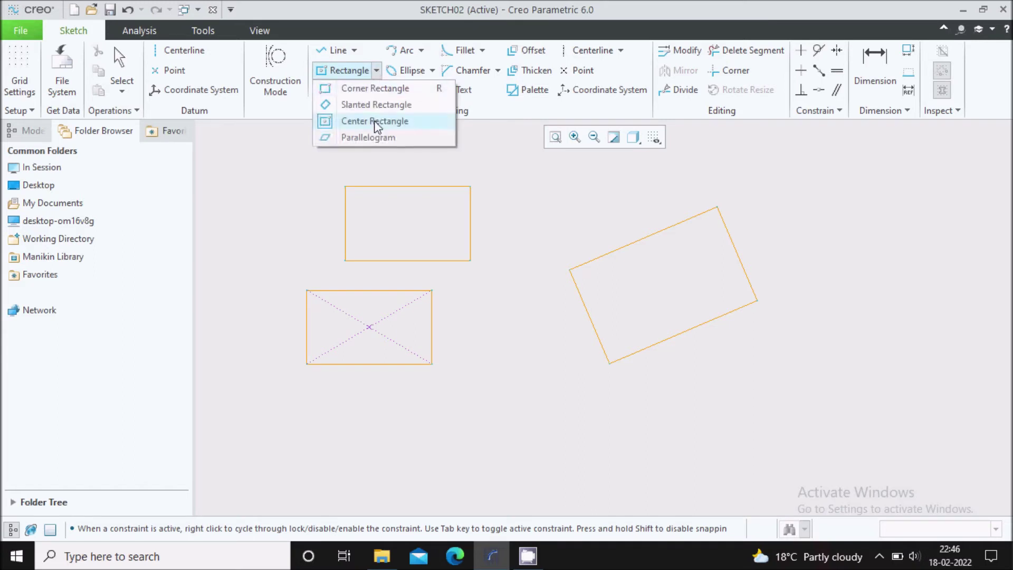
pyautogui.click(381, 140)
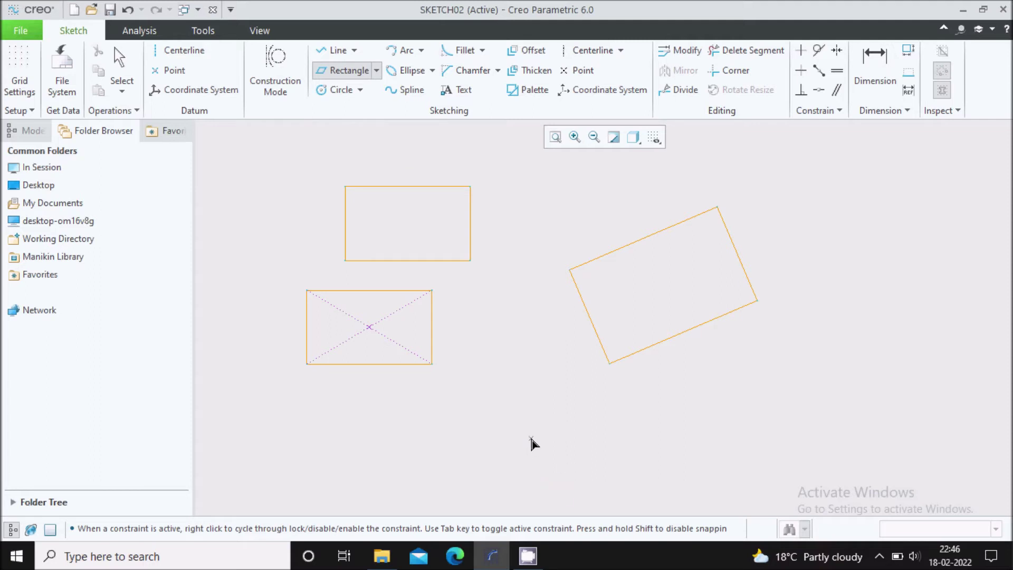
pyautogui.click(423, 437)
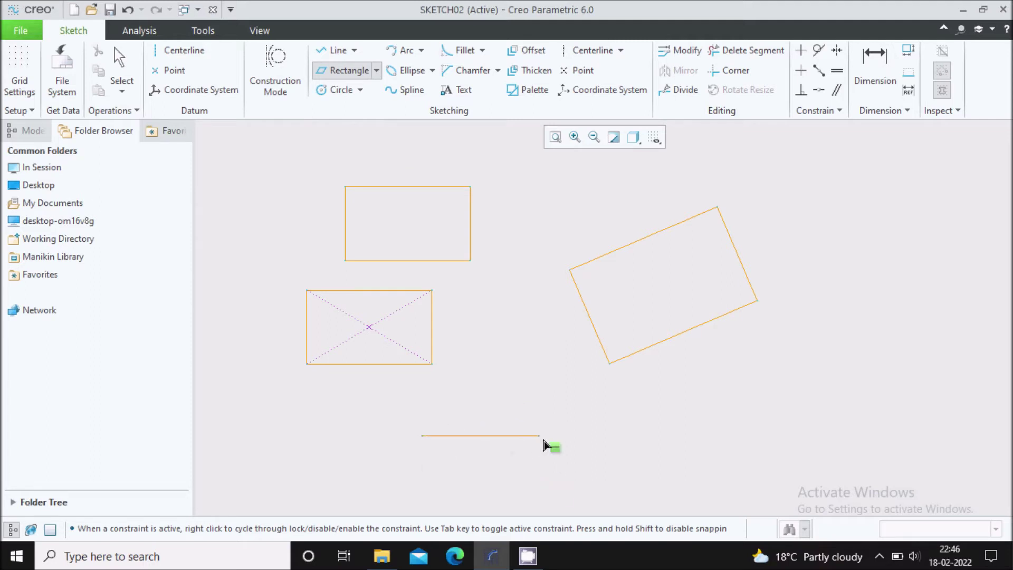
pyautogui.click(571, 442)
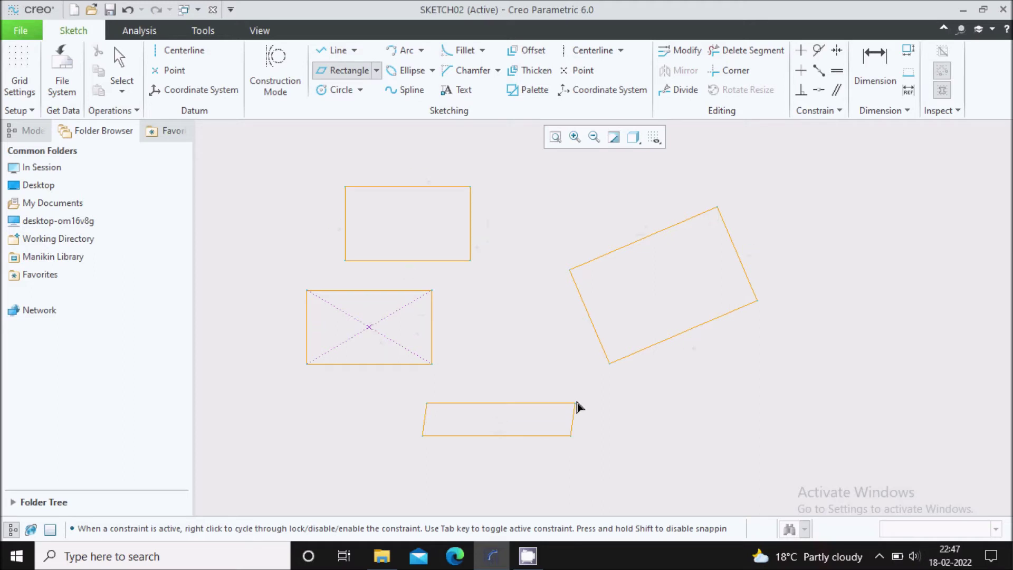
pyautogui.click(644, 382)
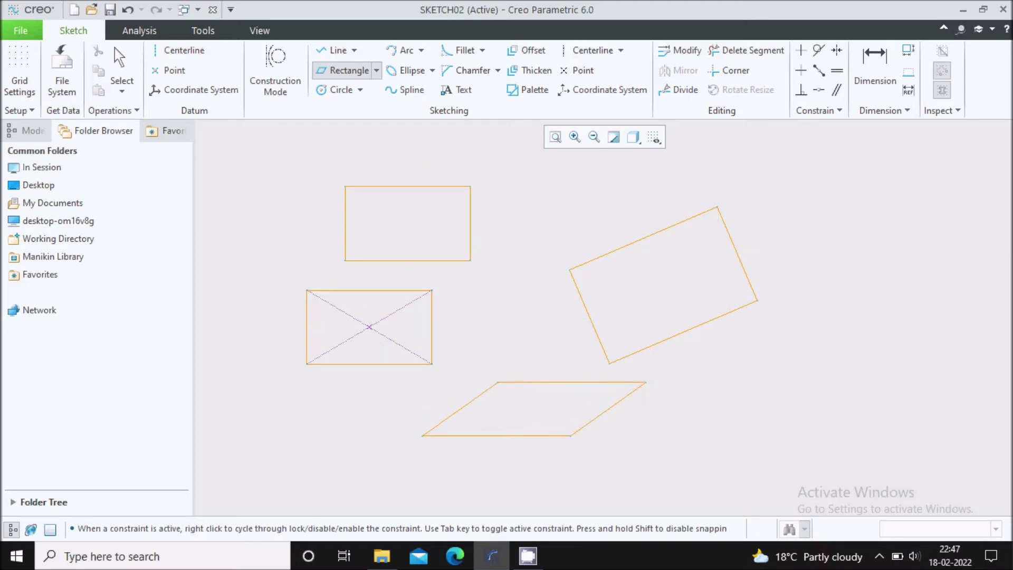
pyautogui.middleClick(695, 360)
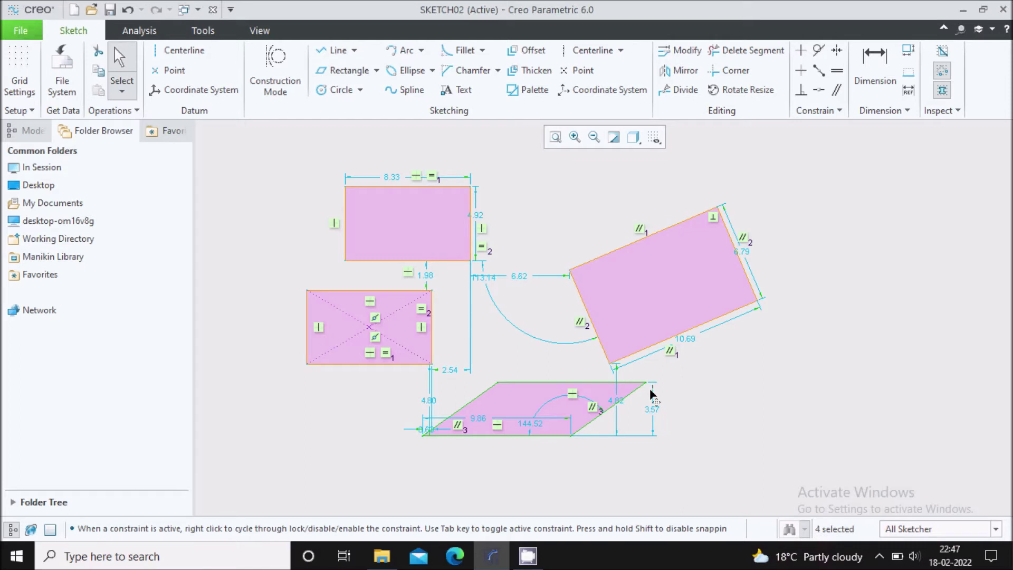
# Delete the three rectangles and the parallelogram with all their dimensions and constraints
pyautogui.scroll(2, 628, 392)
pyautogui.scroll(-4, 628, 392)
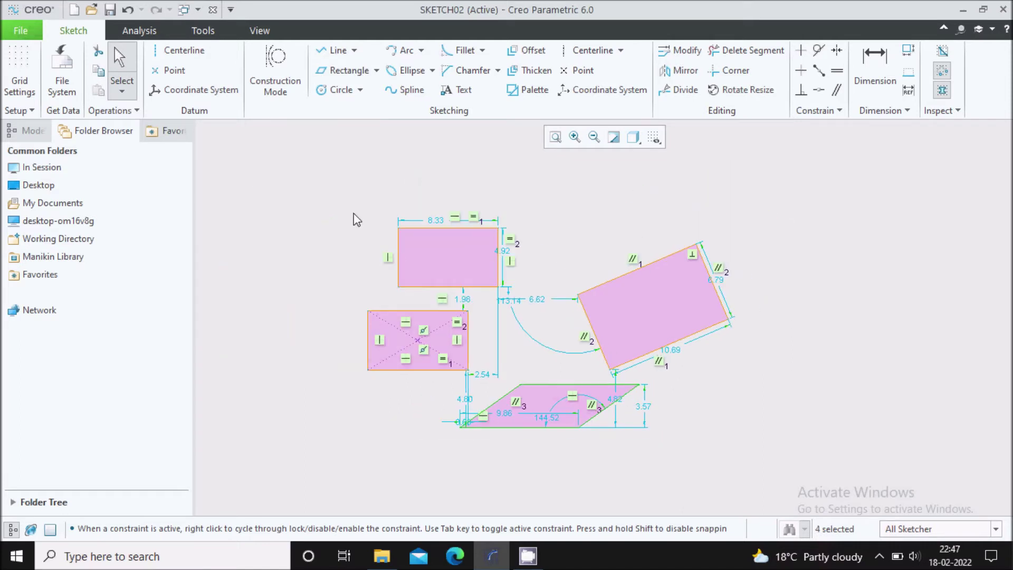
pyautogui.moveTo(314, 174)
pyautogui.mouseDown()
pyautogui.moveTo(476, 277)
pyautogui.moveTo(673, 363)
pyautogui.moveTo(795, 452)
pyautogui.mouseUp()
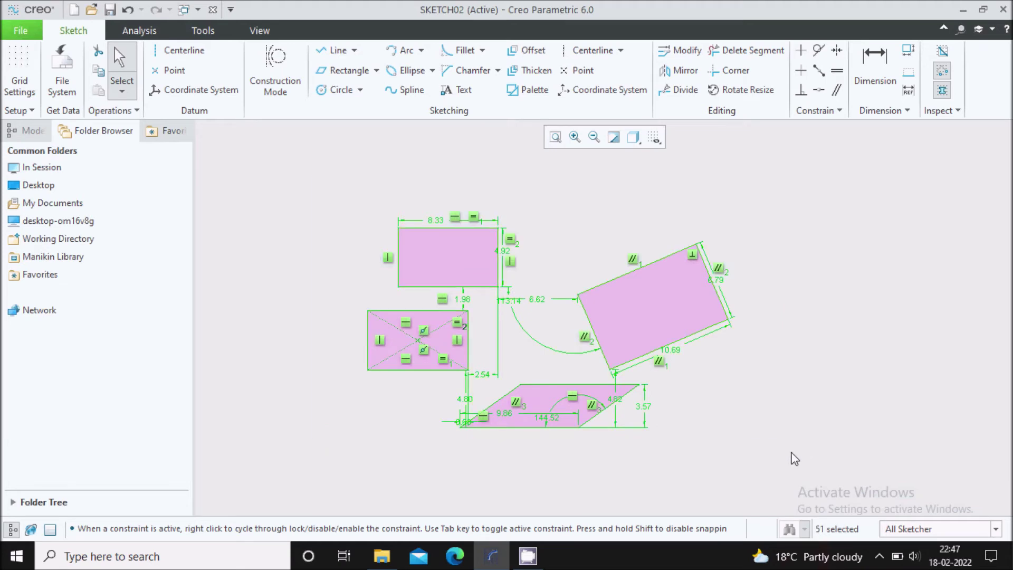
pyautogui.press('Delete')
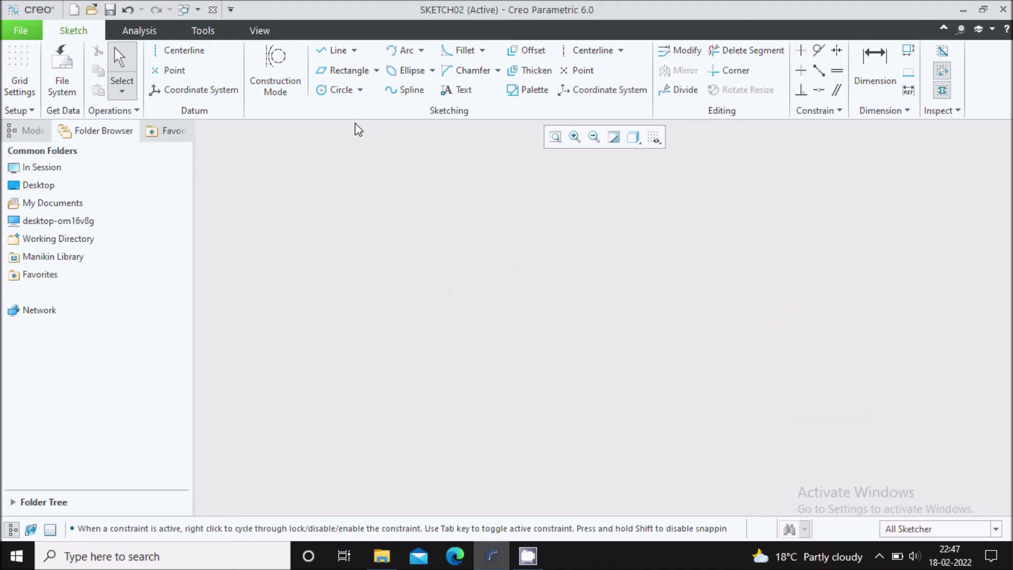
# Sketch a center-and-point circle about 10.98 in diameter in the empty sketch
pyautogui.click(361, 92)
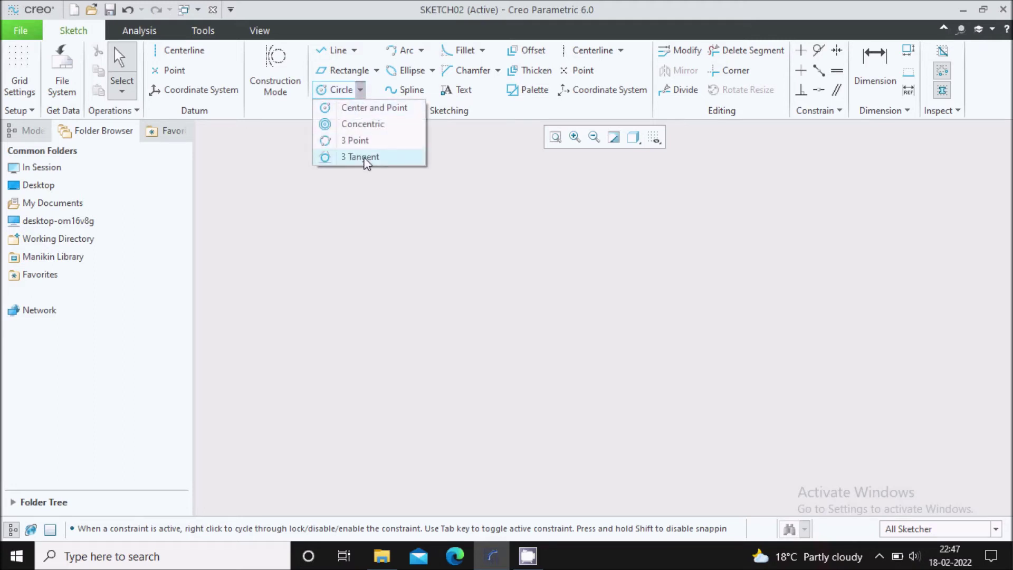
pyautogui.click(375, 109)
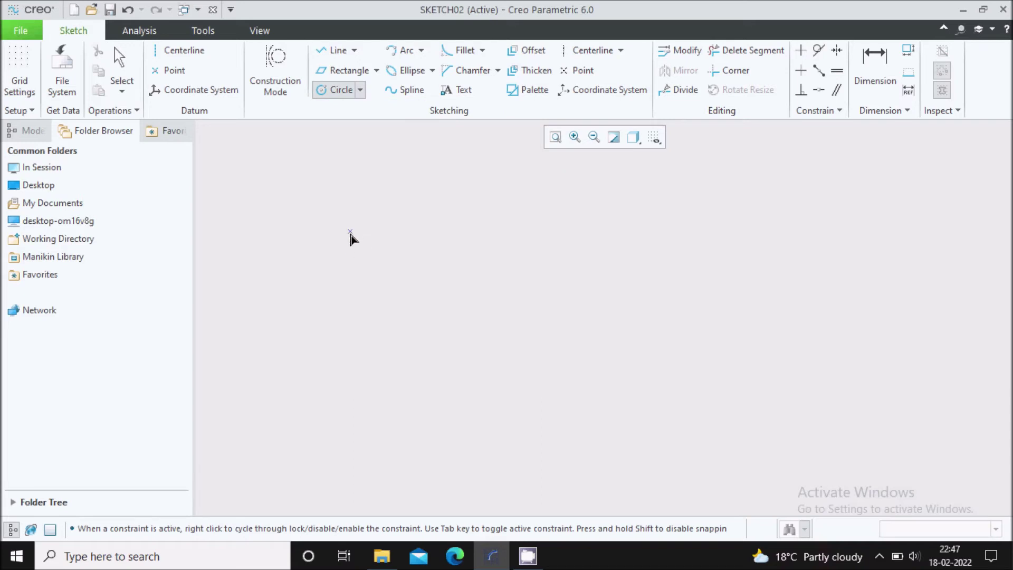
pyautogui.click(356, 236)
pyautogui.click(399, 183)
pyautogui.middleClick(398, 184)
pyautogui.click(195, 88)
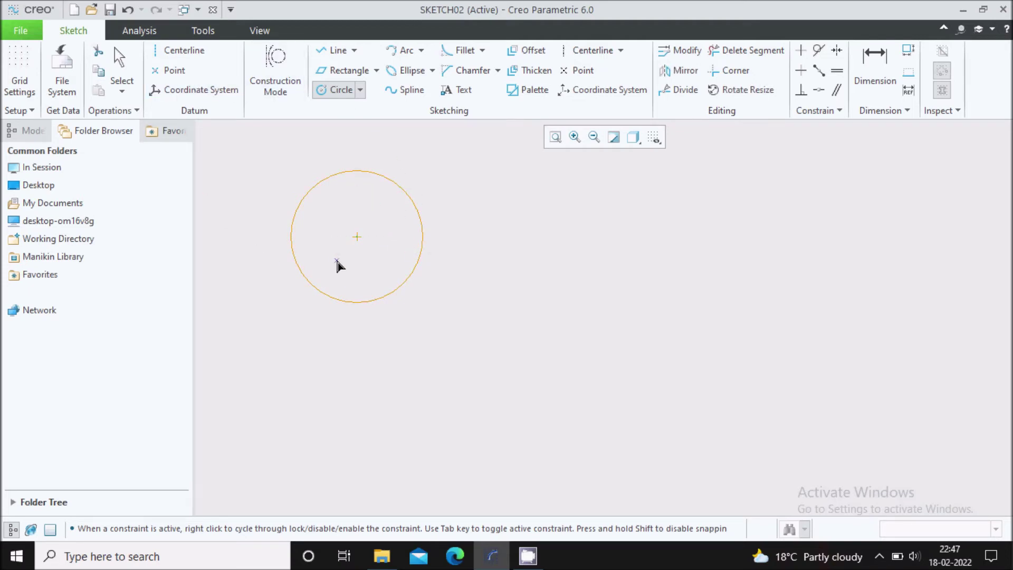
pyautogui.click(127, 66)
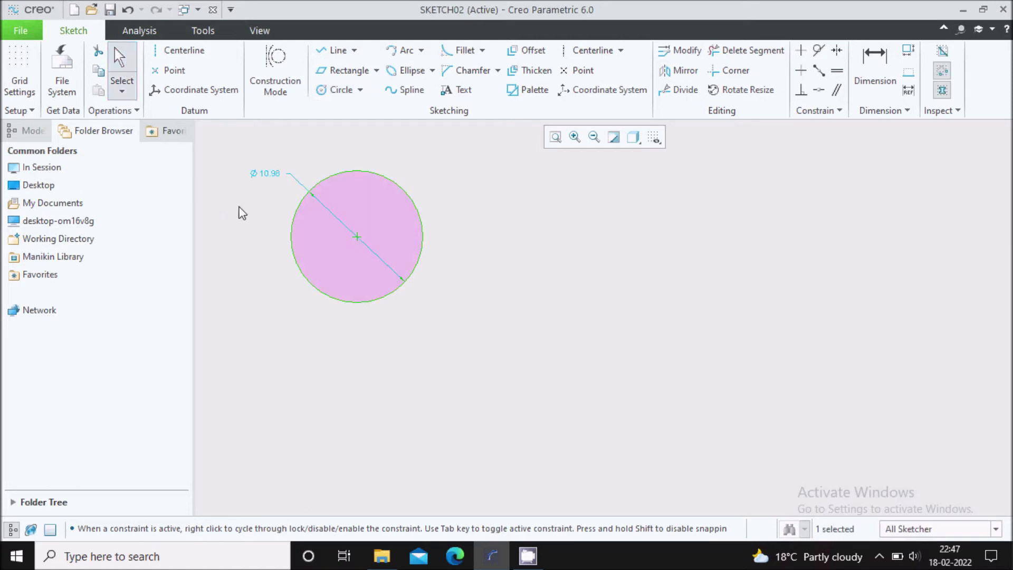
# Set the circle's diameter to 12
pyautogui.doubleClick(274, 174)
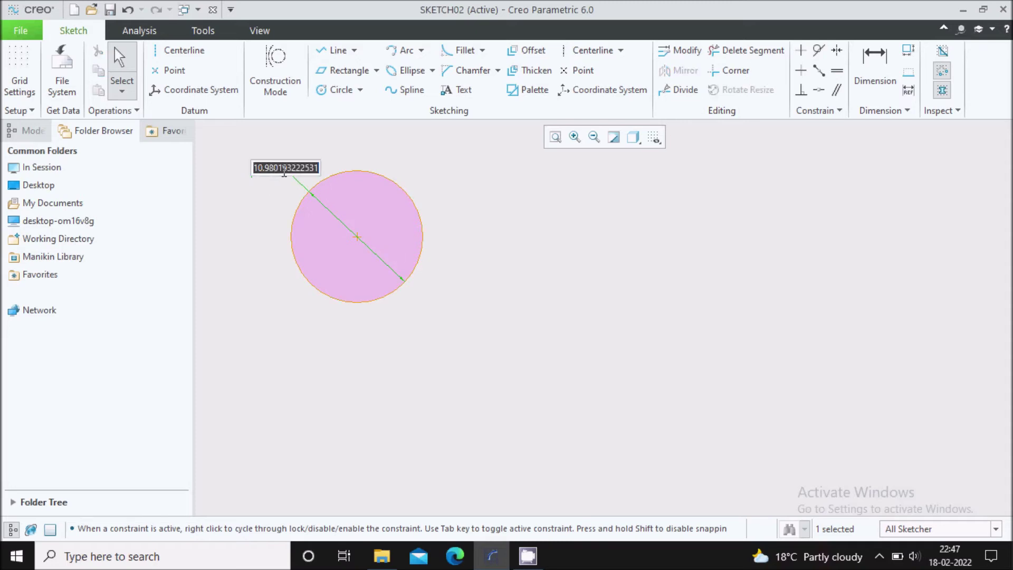
pyautogui.press('BackSpace')
pyautogui.write('12')
pyautogui.press('Return')
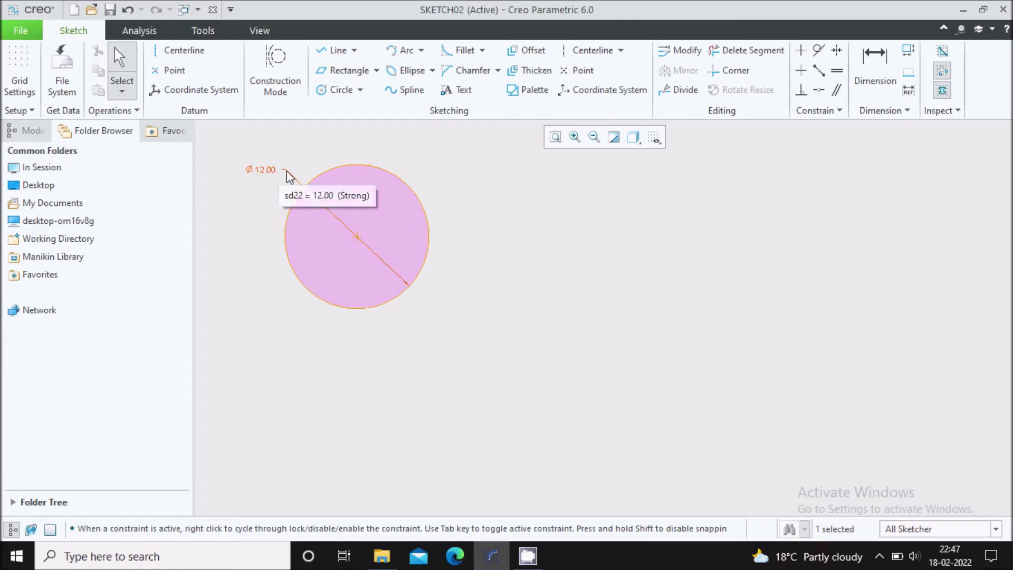
# Sketch four circles concentric with the 12-diameter circle, about 9, 15.3, 18.9 and 21.7 in diameter
pyautogui.click(361, 91)
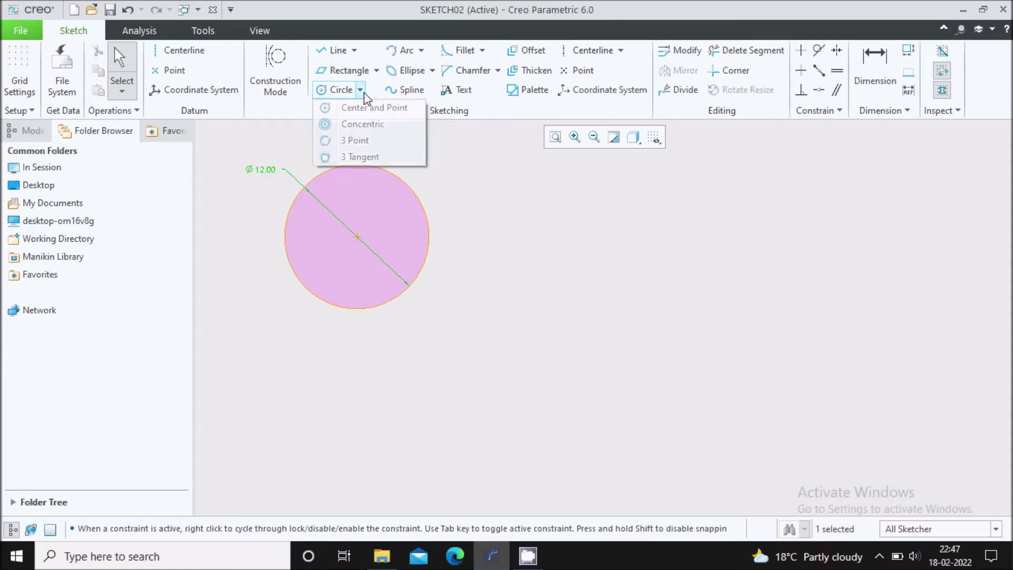
pyautogui.click(366, 126)
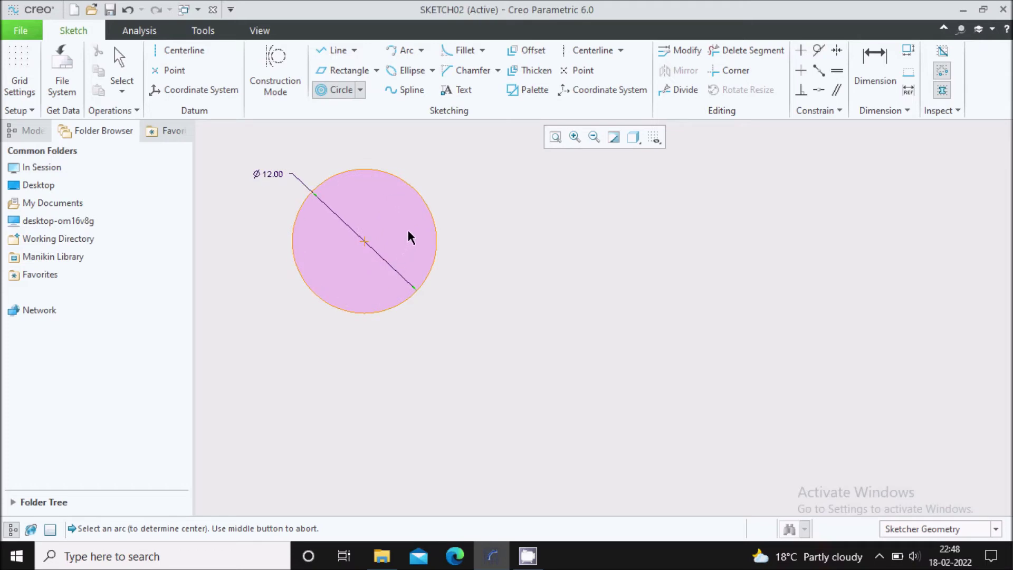
pyautogui.click(387, 172)
pyautogui.click(383, 195)
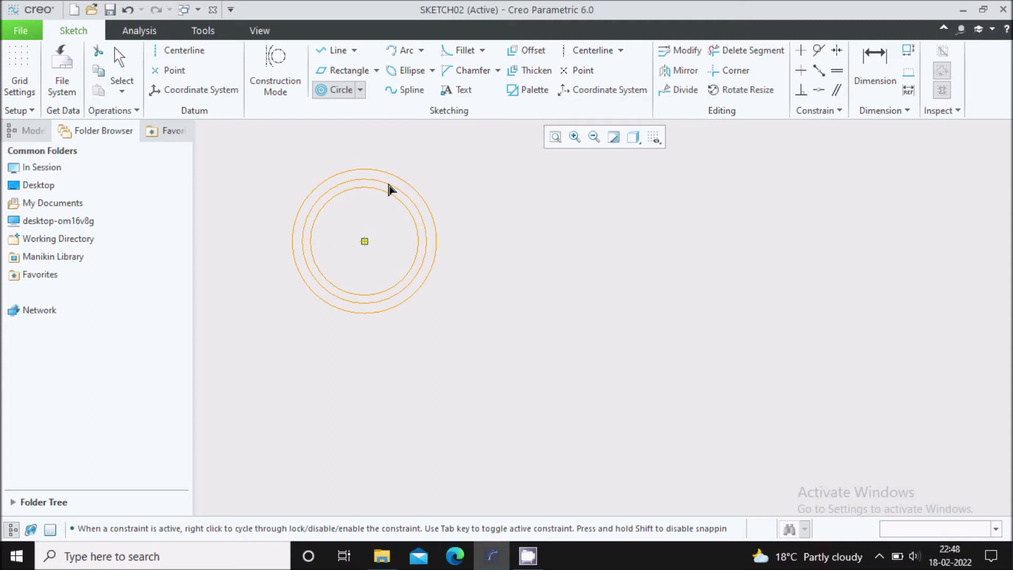
pyautogui.click(404, 158)
pyautogui.click(407, 135)
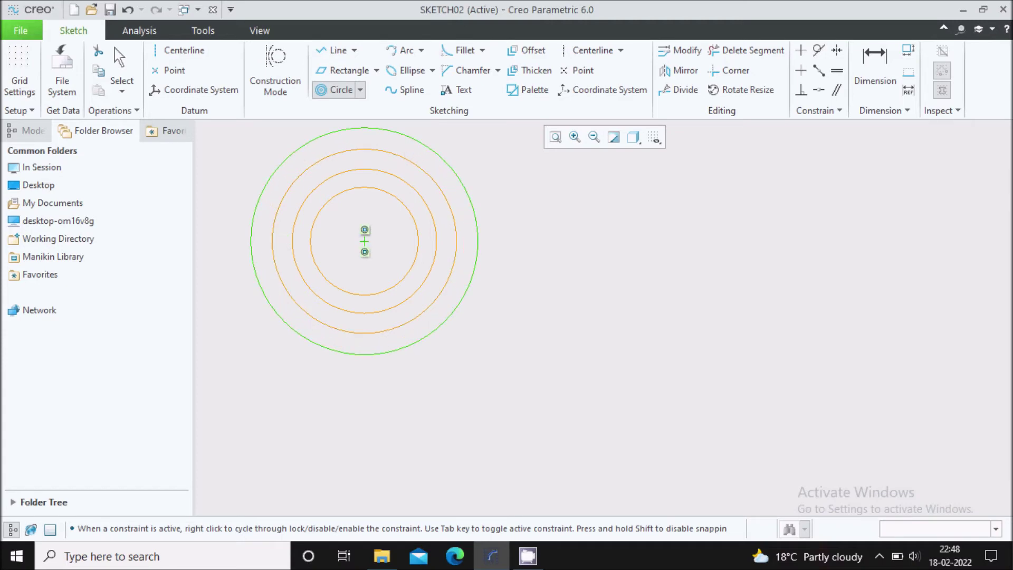
pyautogui.click(486, 197)
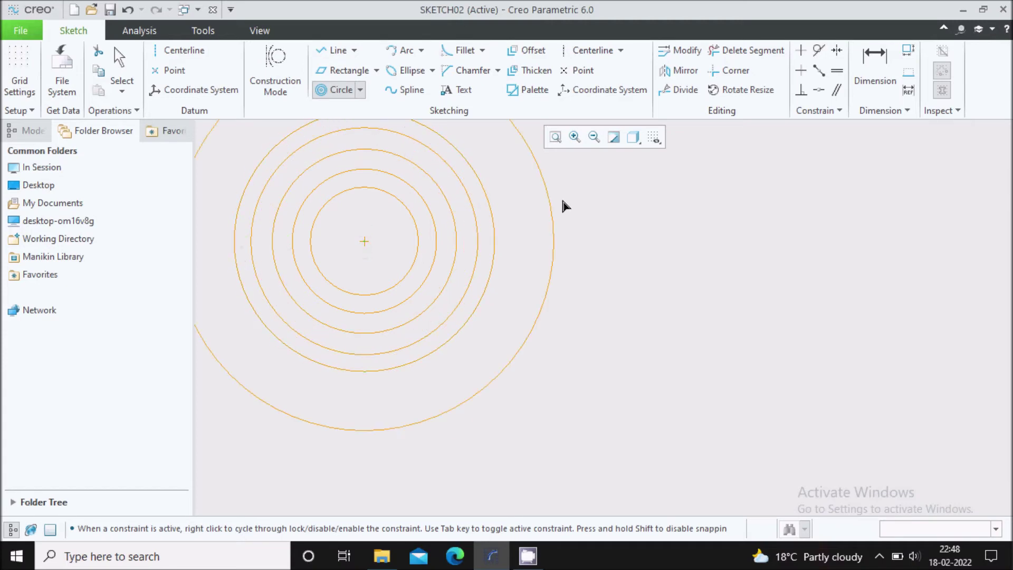
pyautogui.click(121, 57)
pyautogui.scroll(-2, 489, 300)
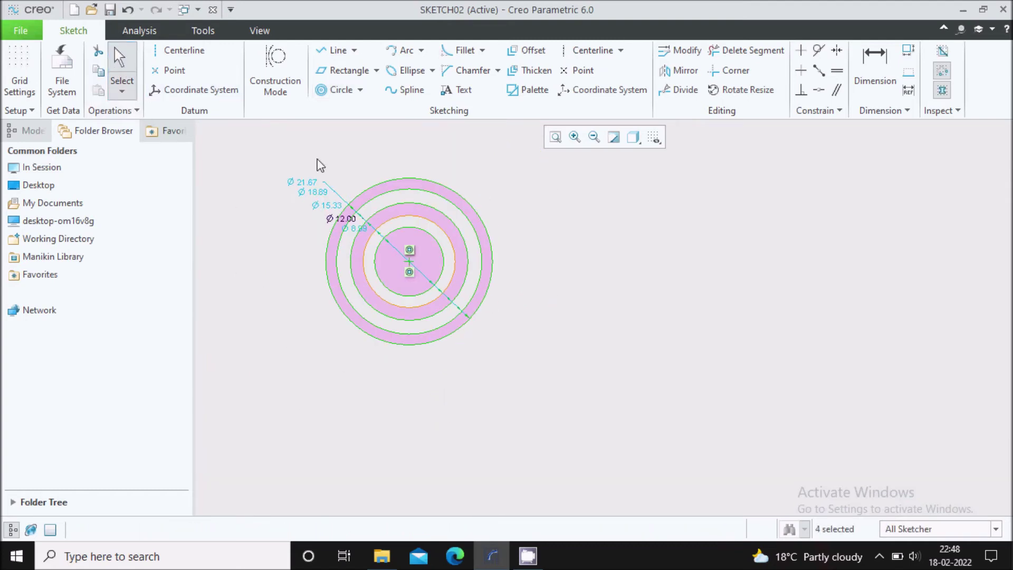
# Sketch a three-point circle about 15.33 in diameter, centered about 38.12 right of and 8.37 above the concentric circles' center
pyautogui.click(361, 90)
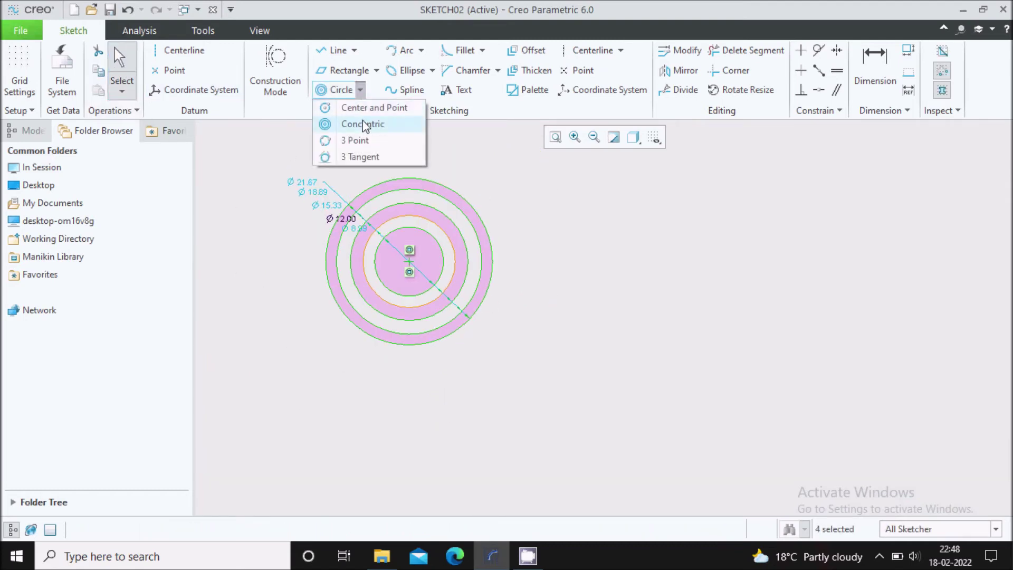
pyautogui.click(366, 142)
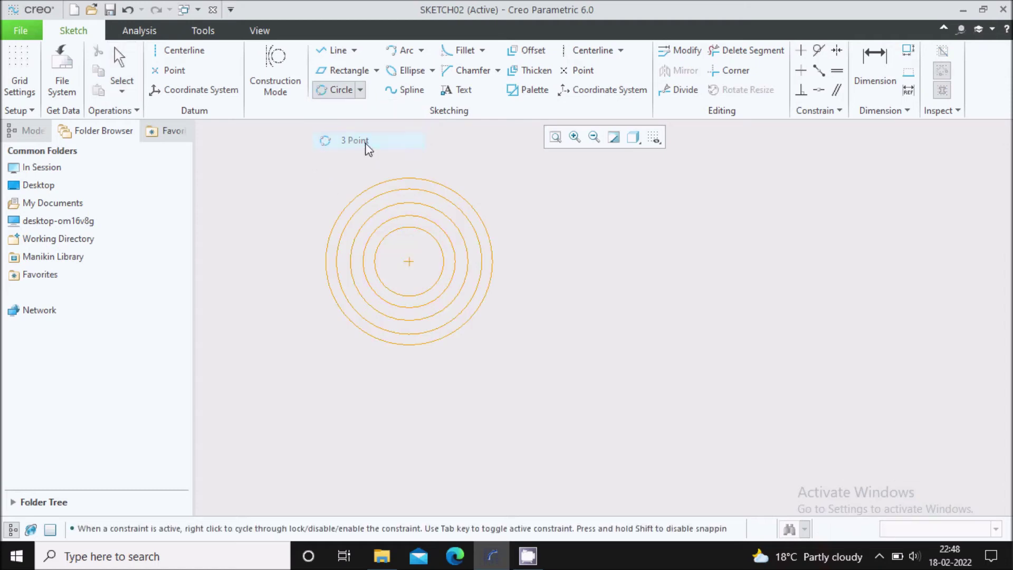
pyautogui.click(650, 224)
pyautogui.click(755, 224)
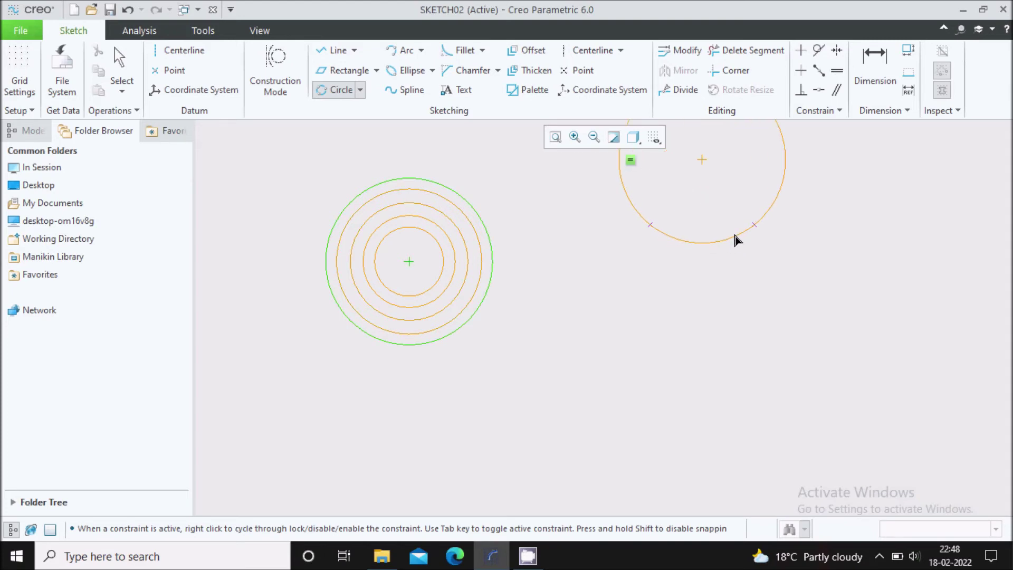
pyautogui.click(733, 257)
pyautogui.scroll(-3, 719, 256)
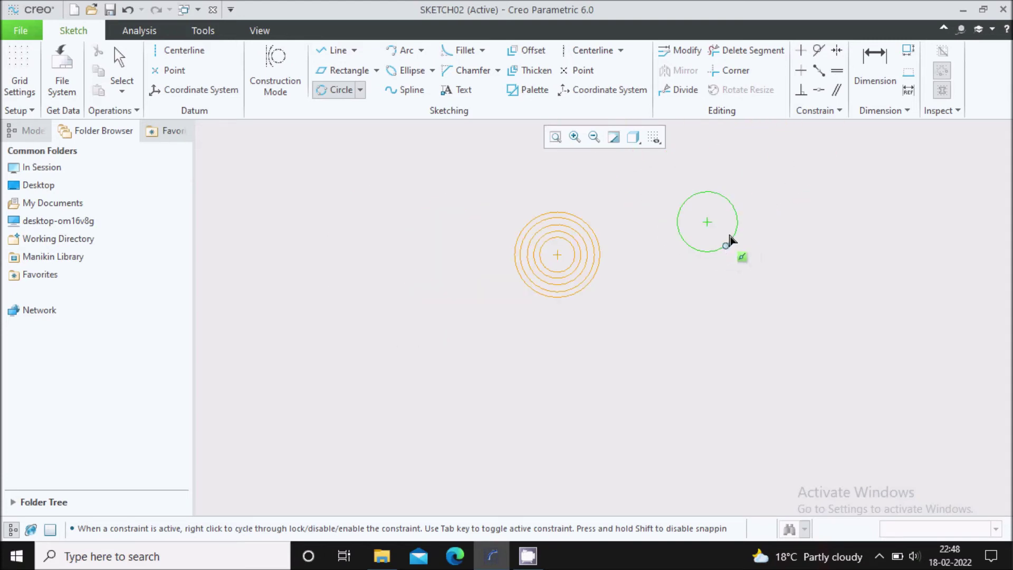
pyautogui.middleClick(759, 213)
pyautogui.scroll(3, 758, 213)
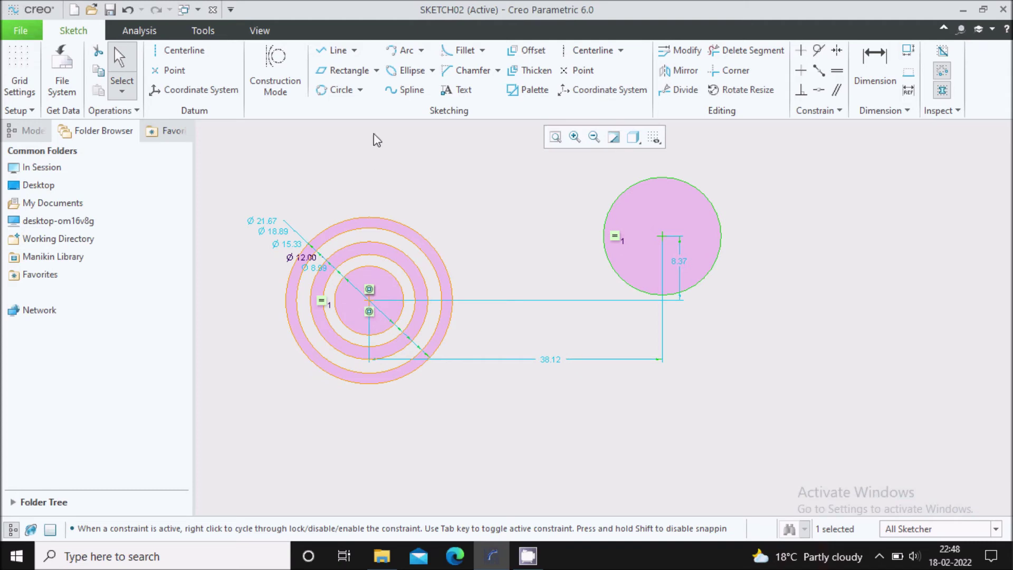
# Sketch two steep lines about 18.96 and 20.35 long right of the three-point circle, and a line about 20.07 long crossing both
pyautogui.click(360, 90)
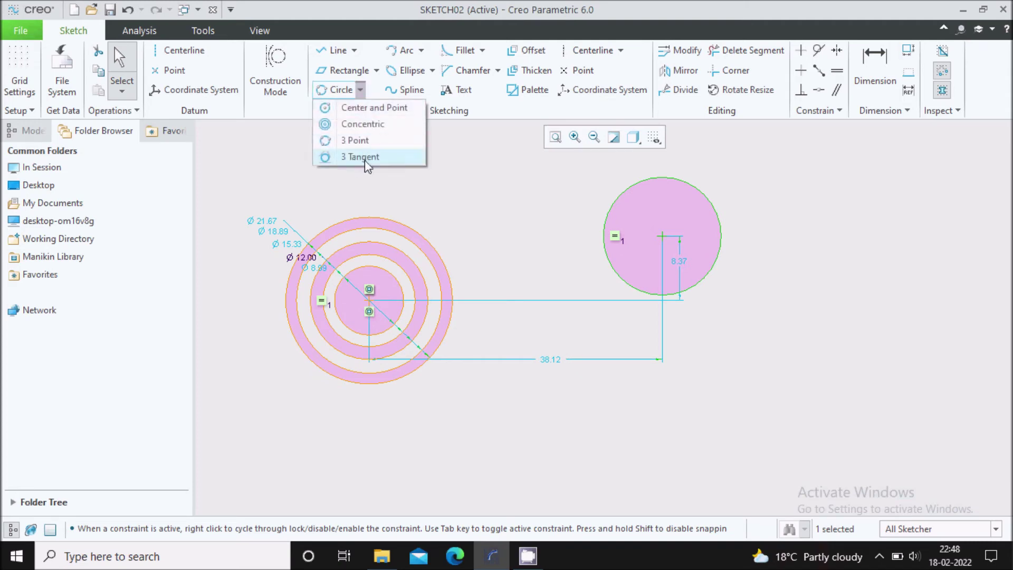
pyautogui.click(407, 206)
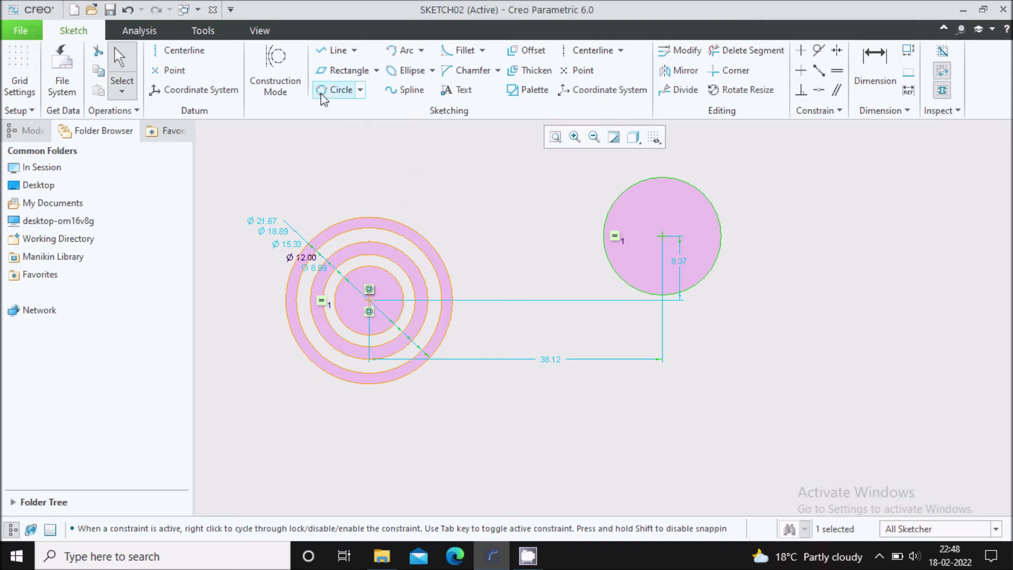
pyautogui.click(334, 50)
pyautogui.click(831, 218)
pyautogui.click(791, 360)
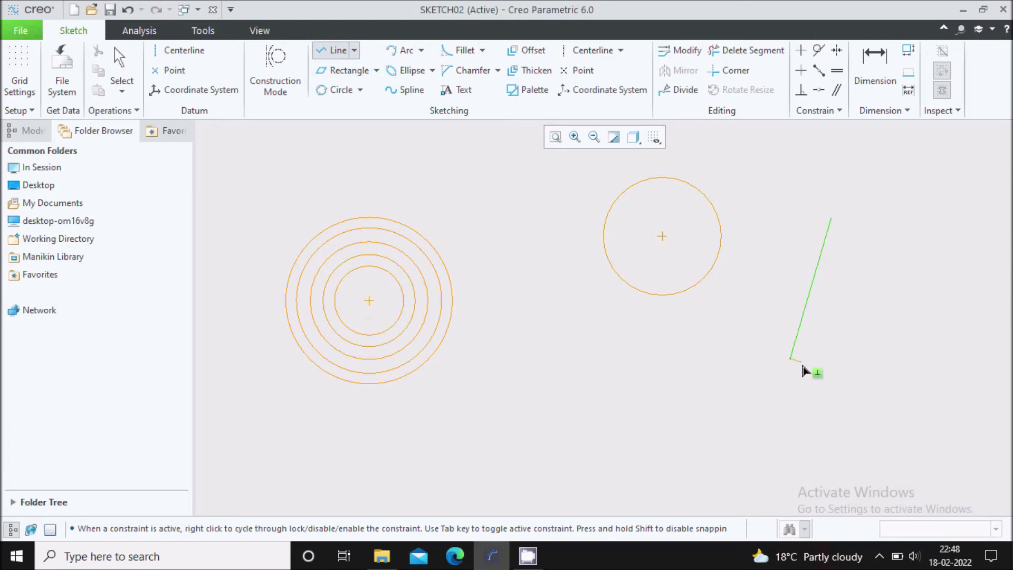
pyautogui.middleClick(821, 376)
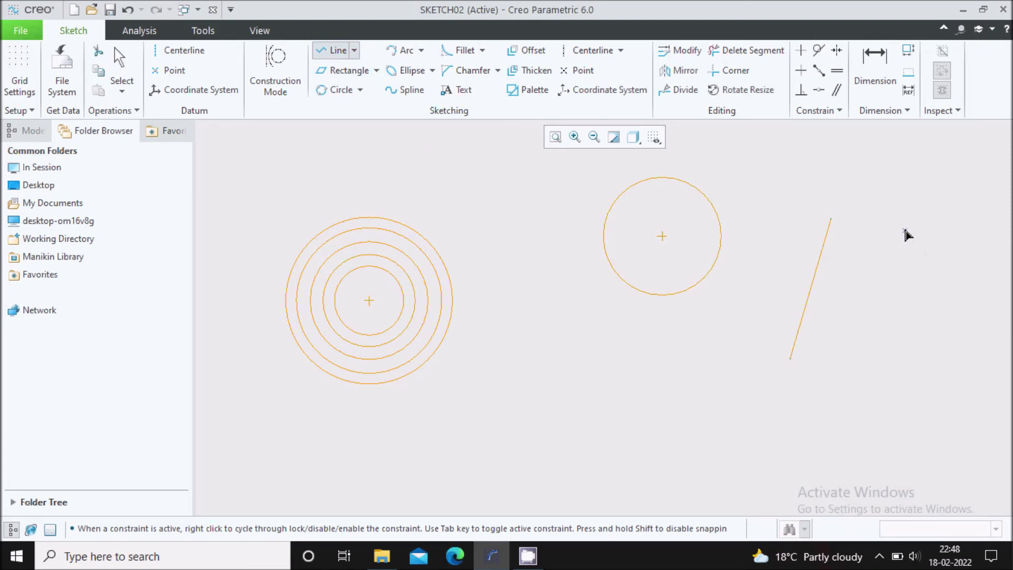
pyautogui.click(897, 385)
pyautogui.middleClick(897, 383)
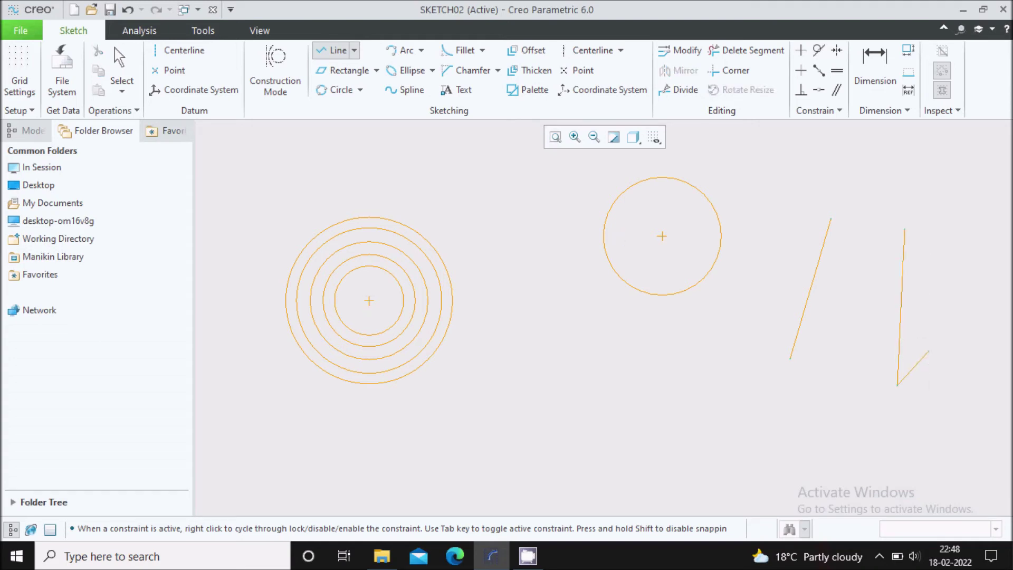
pyautogui.click(774, 327)
pyautogui.click(927, 350)
pyautogui.middleClick(945, 300)
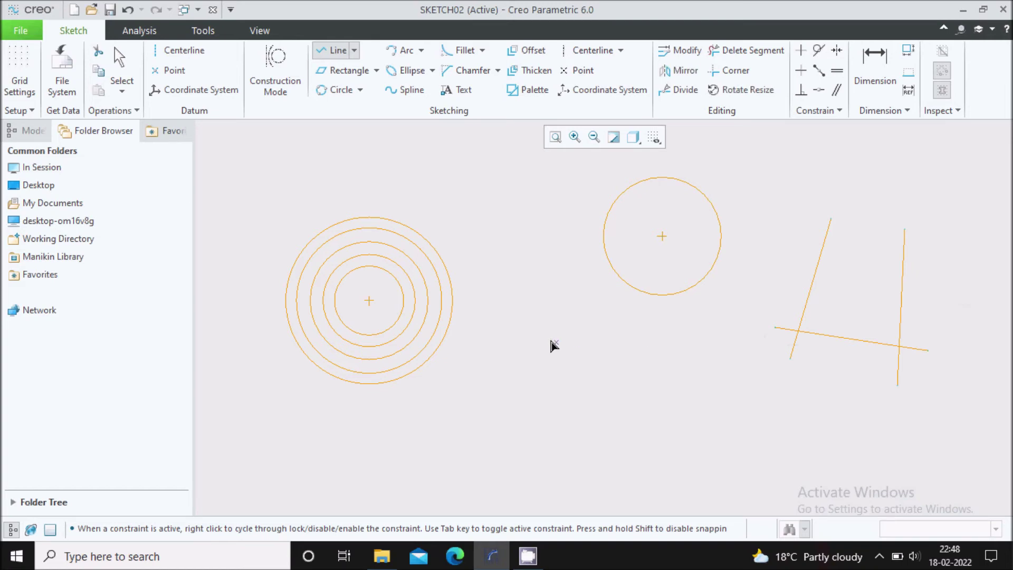
# Sketch a 3 Tangent circle touching all three crossing lines, inside the space they enclose
pyautogui.click(360, 90)
pyautogui.click(360, 156)
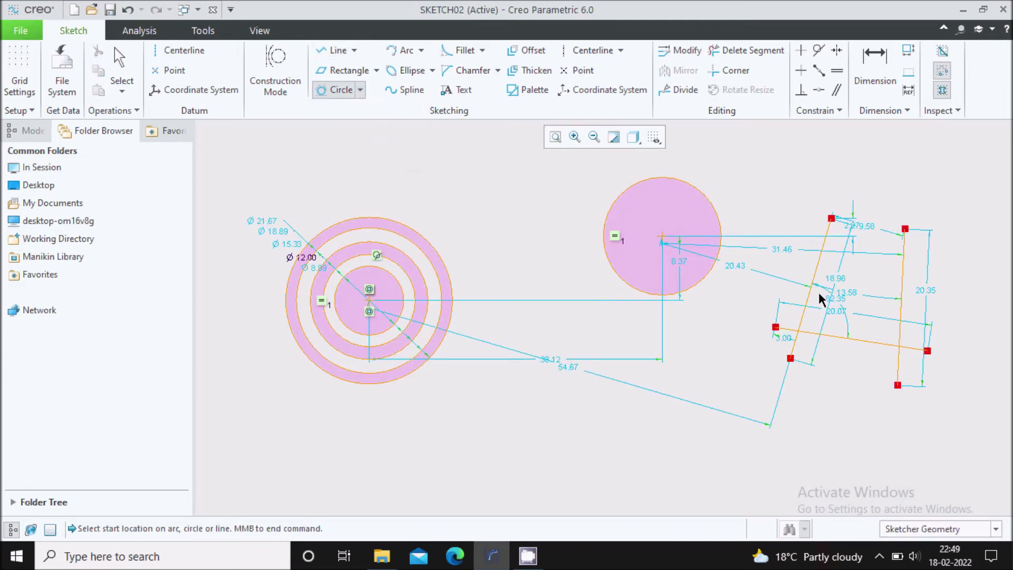
pyautogui.scroll(1, 818, 290)
pyautogui.click(813, 258)
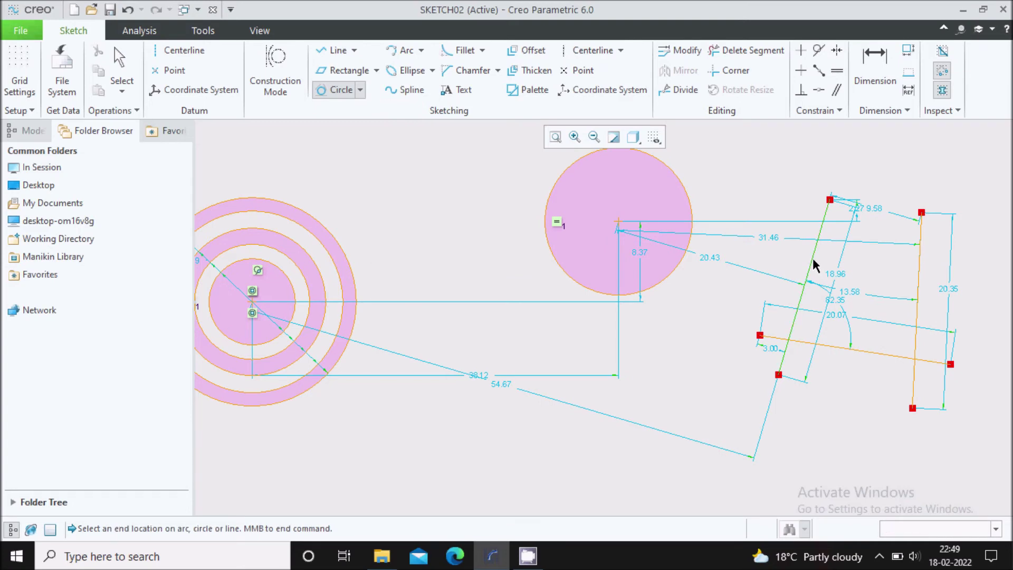
pyautogui.click(856, 348)
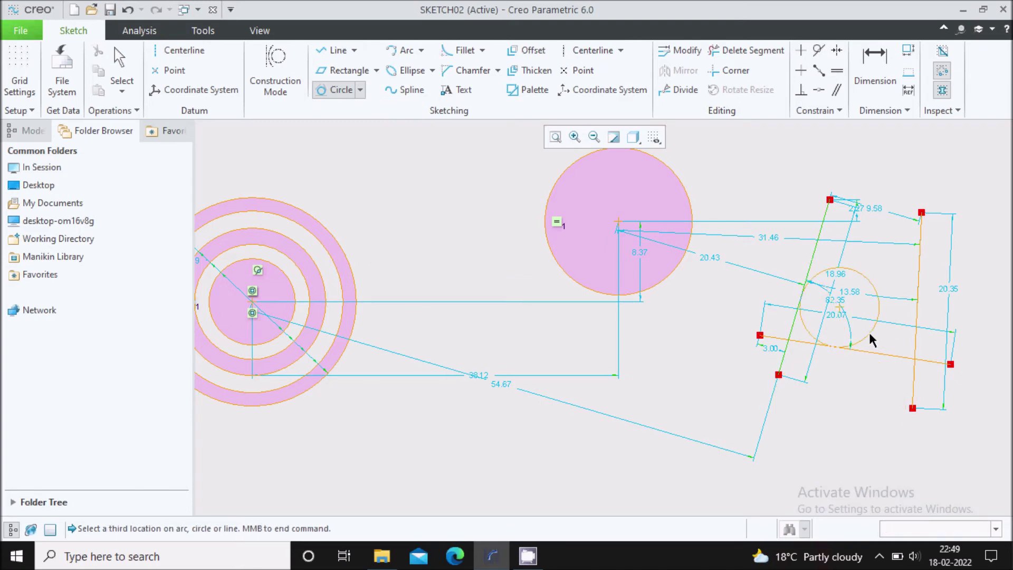
pyautogui.click(915, 290)
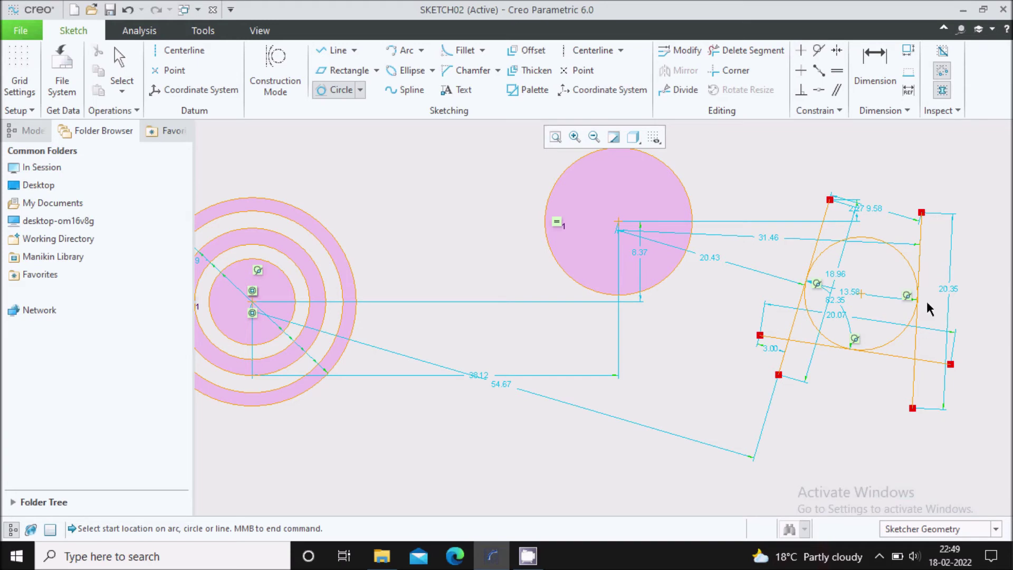
pyautogui.scroll(-3, 828, 303)
pyautogui.middleClick(749, 208)
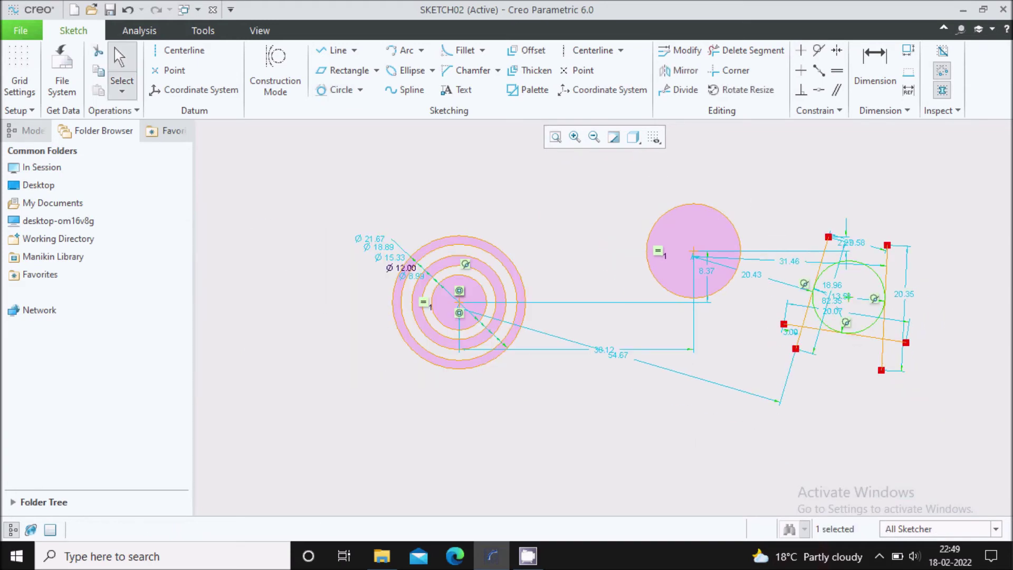
# Delete all the circles and lines together with their dimensions and constraints
pyautogui.moveTo(305, 147)
pyautogui.mouseDown()
pyautogui.moveTo(536, 269)
pyautogui.moveTo(949, 430)
pyautogui.mouseUp()
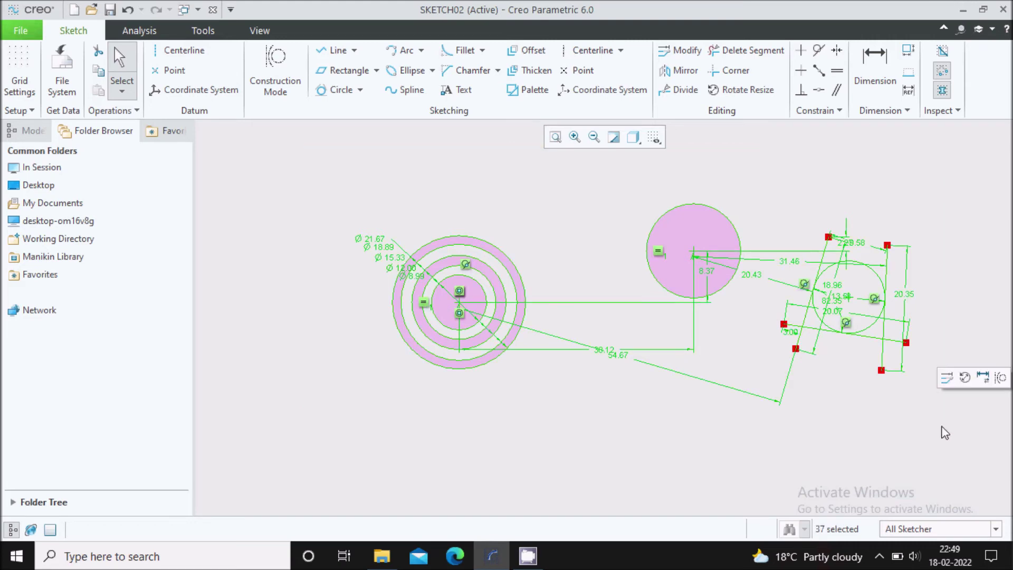
pyautogui.press('Delete')
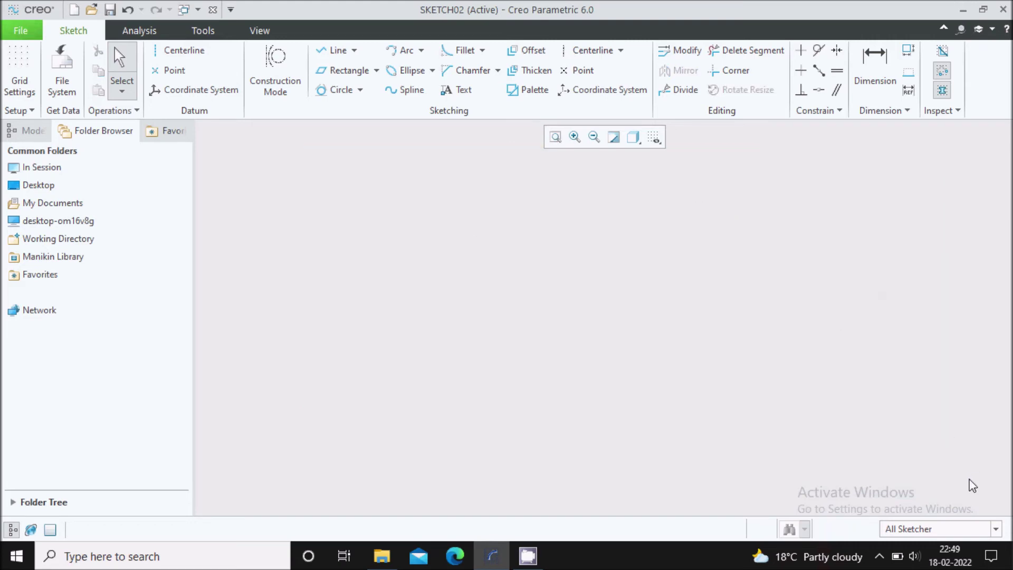
# Sketch an upward-bulging 3-Point / Tangent End arc with a radius of about 11.87 in the empty sketch
pyautogui.click(421, 51)
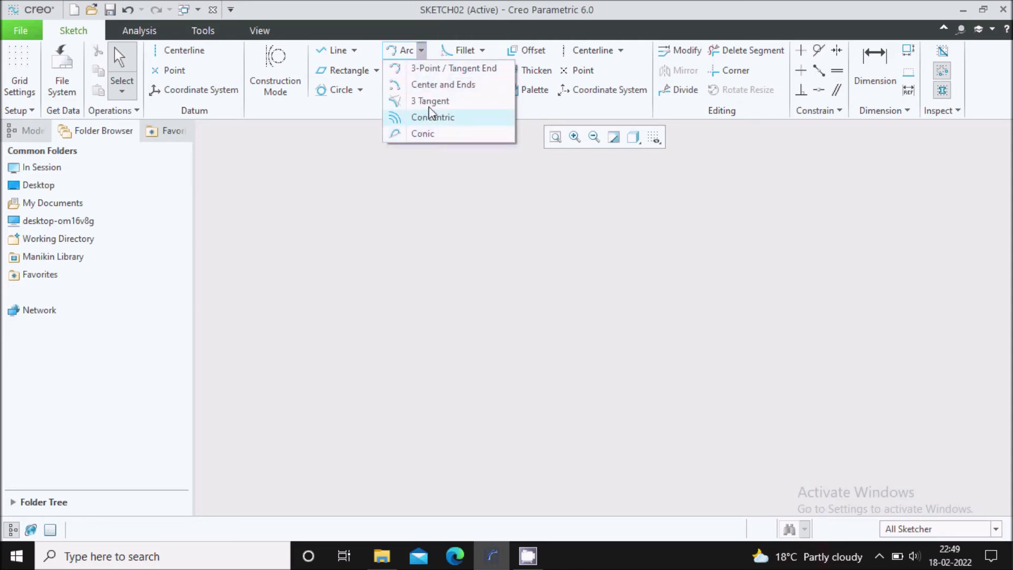
pyautogui.click(426, 196)
pyautogui.click(421, 50)
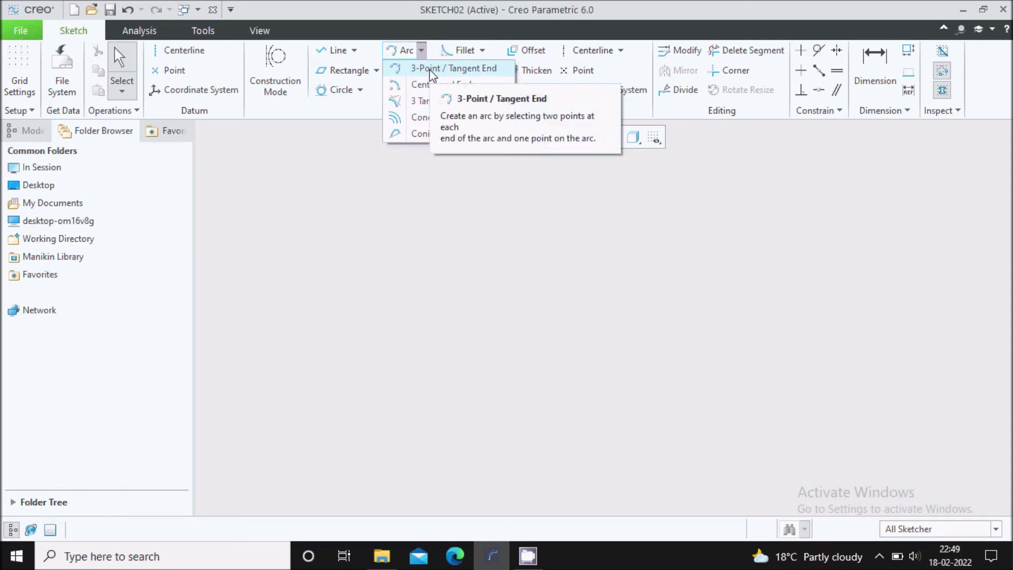
pyautogui.click(430, 69)
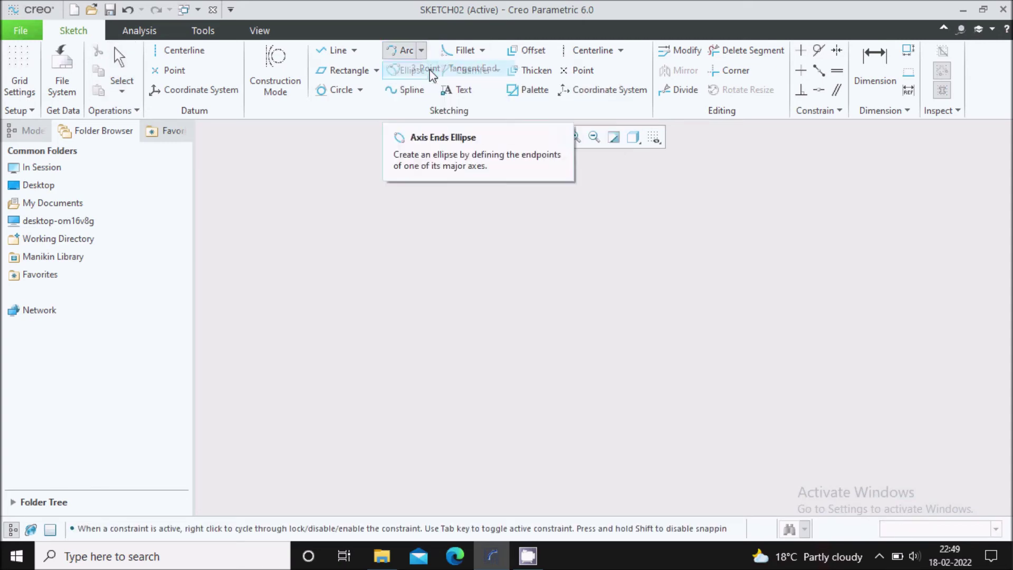
pyautogui.click(352, 252)
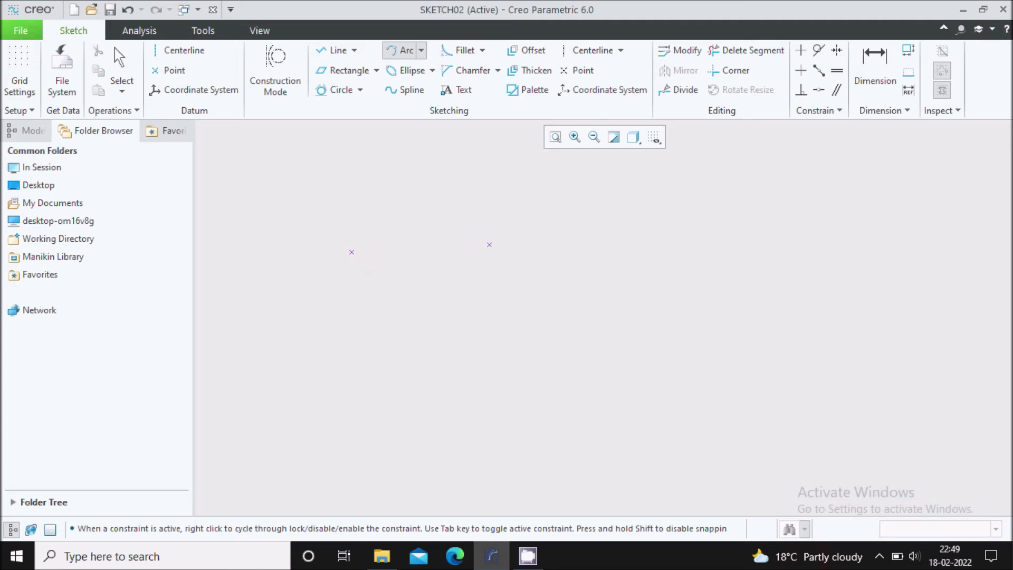
pyautogui.click(457, 214)
pyautogui.middleClick(449, 154)
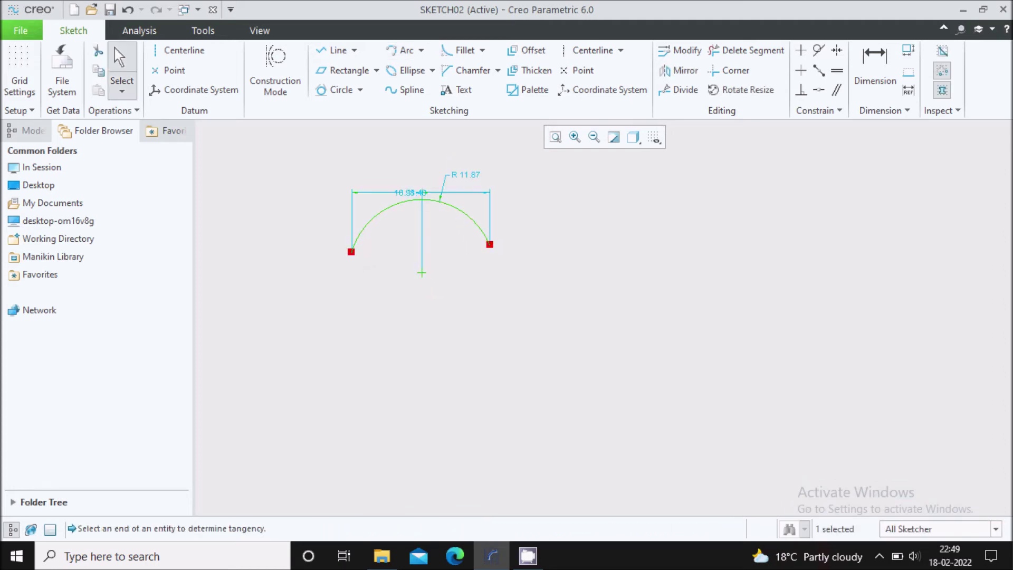
# Move the first arc's radius dimension clear of the arc and sketch an upward Center and Ends arc with radius about 14.16 beside it
pyautogui.moveTo(466, 175); pyautogui.dragTo(469, 157)
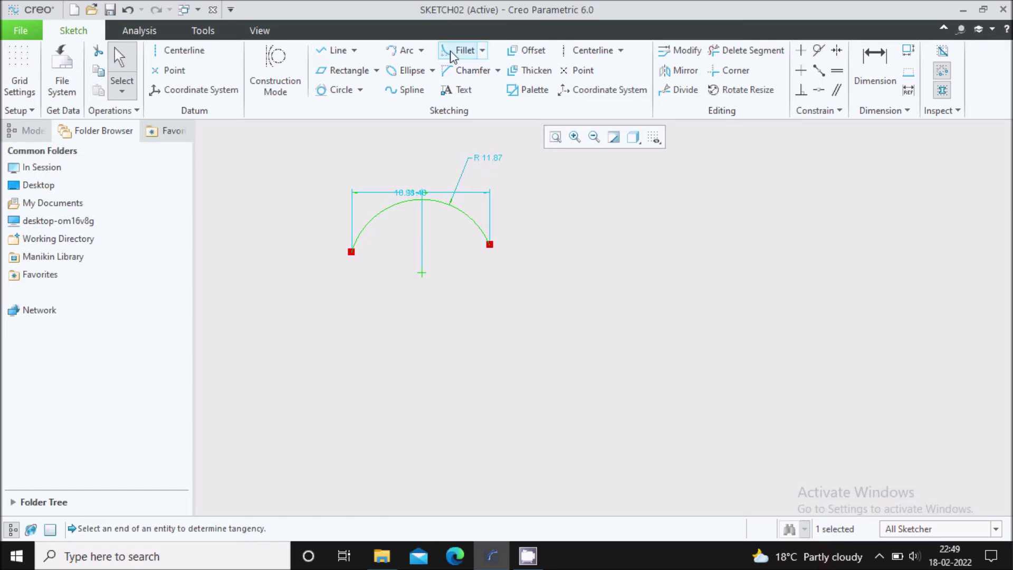
pyautogui.click(421, 51)
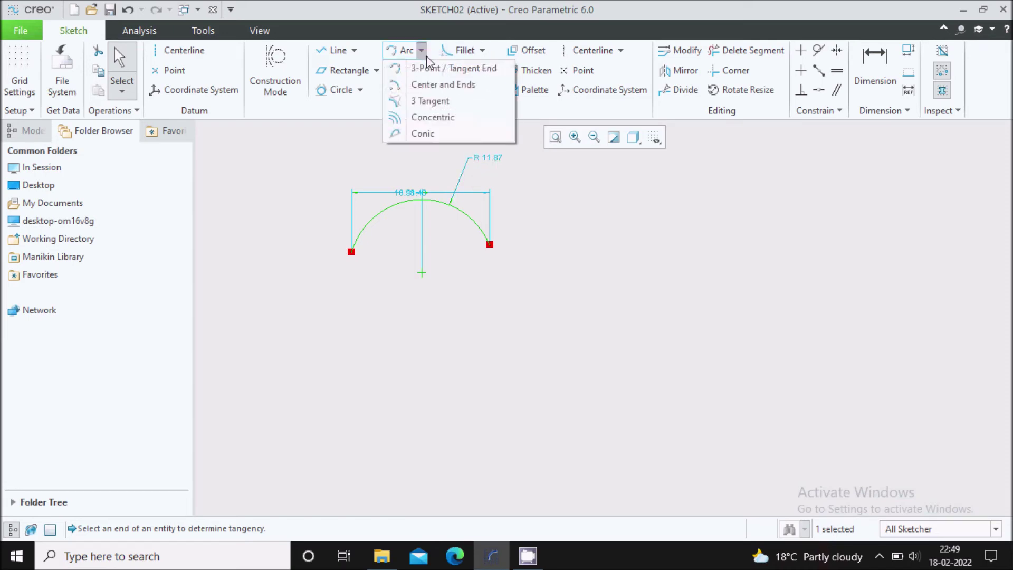
pyautogui.click(439, 85)
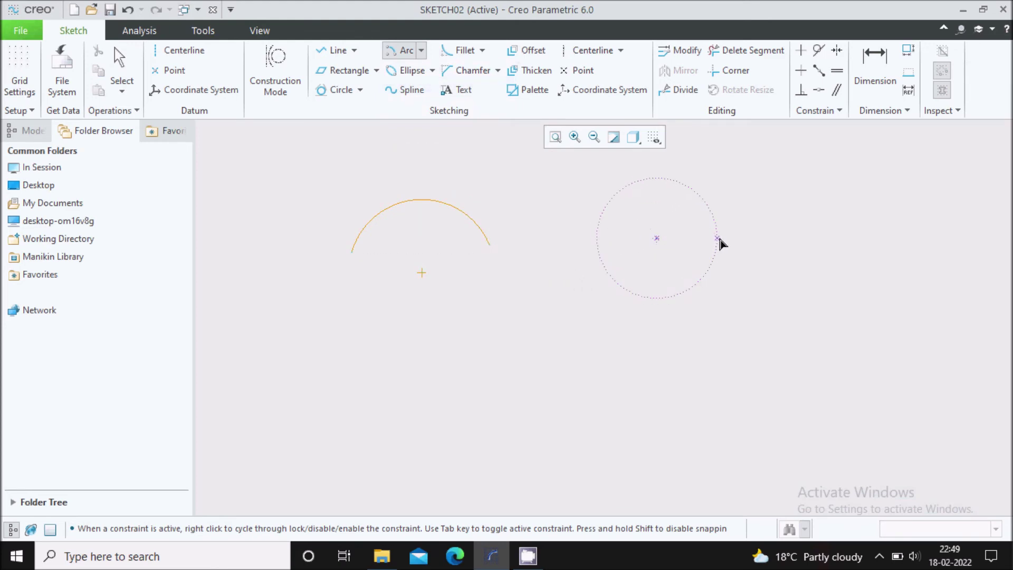
pyautogui.click(743, 241)
pyautogui.click(570, 235)
pyautogui.middleClick(677, 209)
# Sketch two steep lines about 26.95 and 23.87 long right of the arcs, and a line about 32.22 long crossing both
pyautogui.click(421, 50)
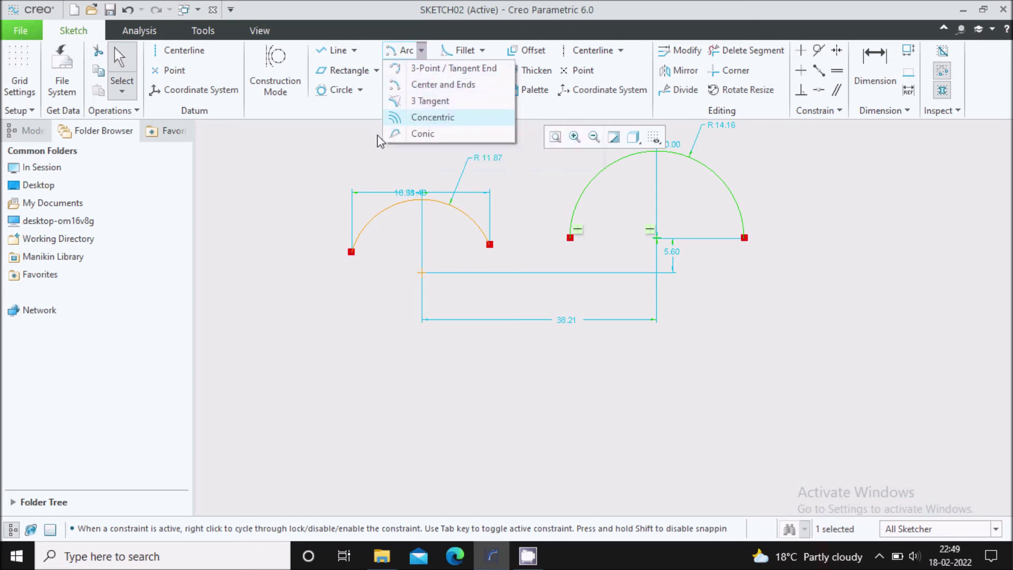
pyautogui.click(343, 159)
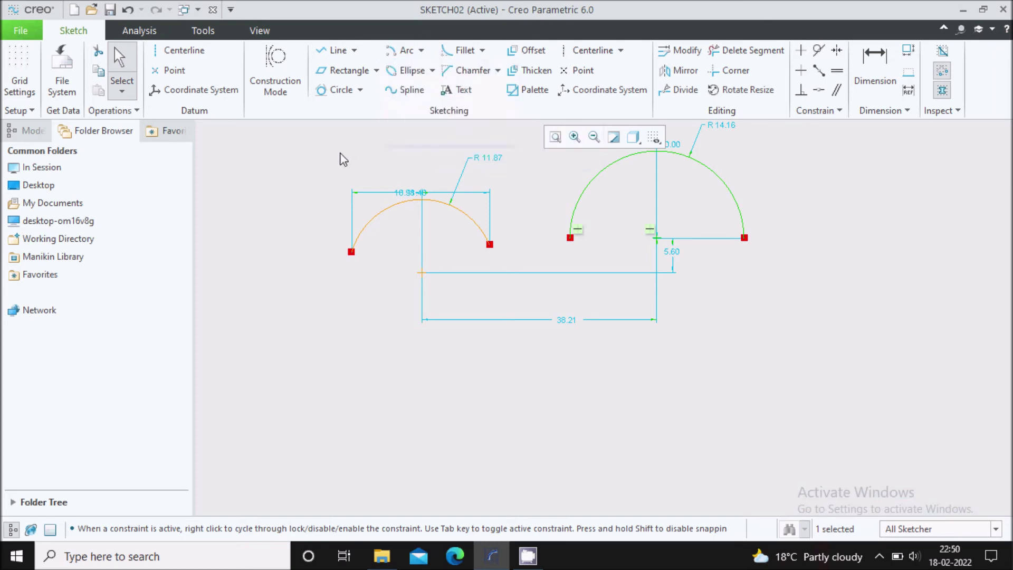
pyautogui.click(338, 51)
pyautogui.click(841, 193)
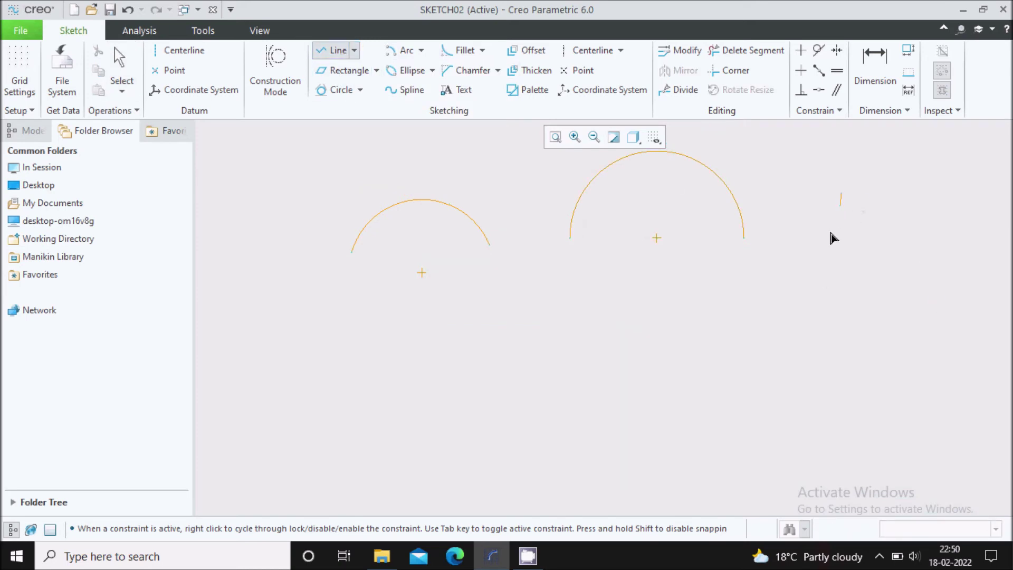
pyautogui.click(785, 348)
pyautogui.middleClick(840, 346)
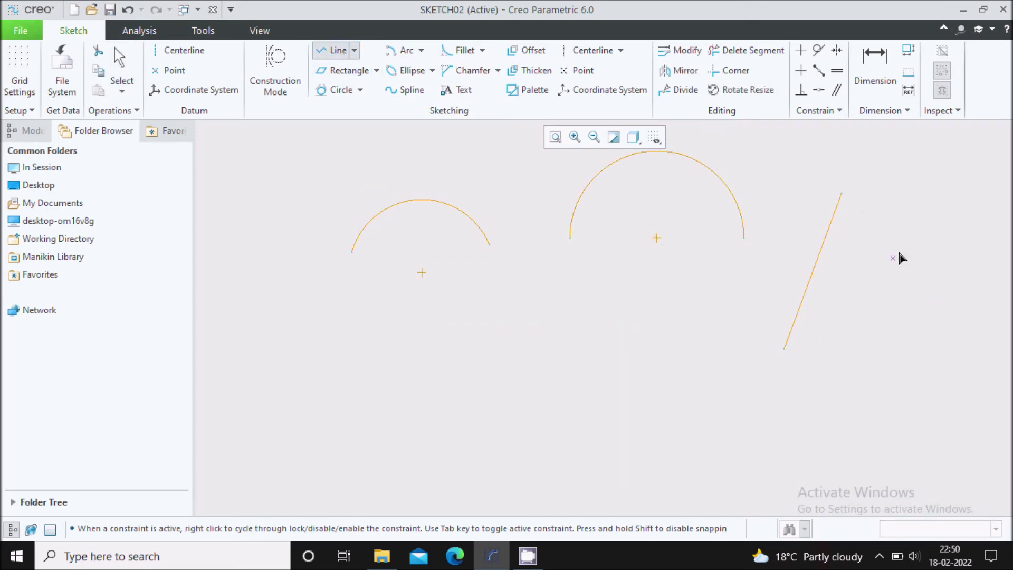
pyautogui.click(910, 215)
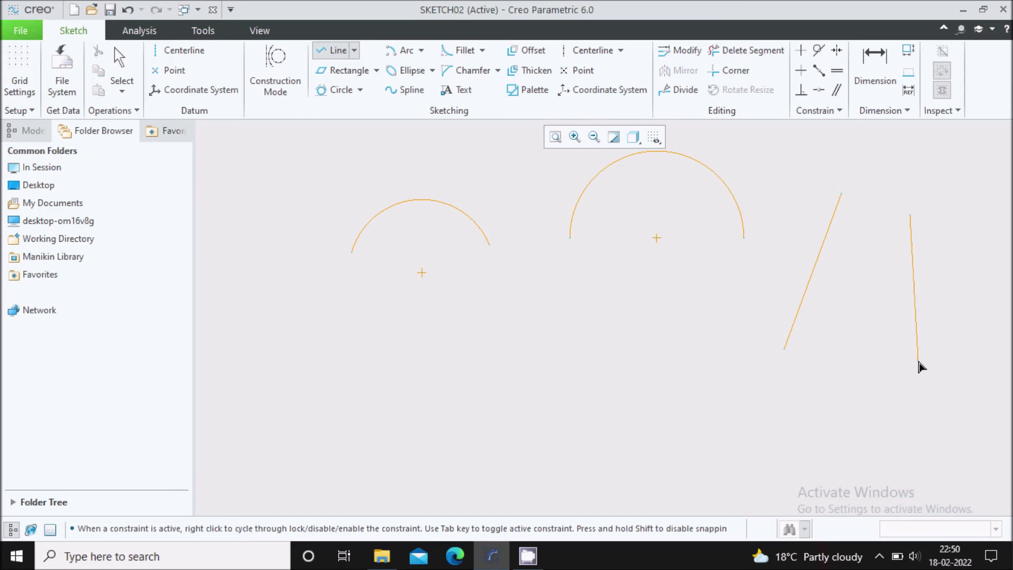
pyautogui.middleClick(791, 323)
pyautogui.click(766, 297)
pyautogui.click(963, 323)
pyautogui.middleClick(939, 278)
# Sketch a 3 Tangent arc with a radius of about 7.62 touching all three crossing lines
pyautogui.click(423, 51)
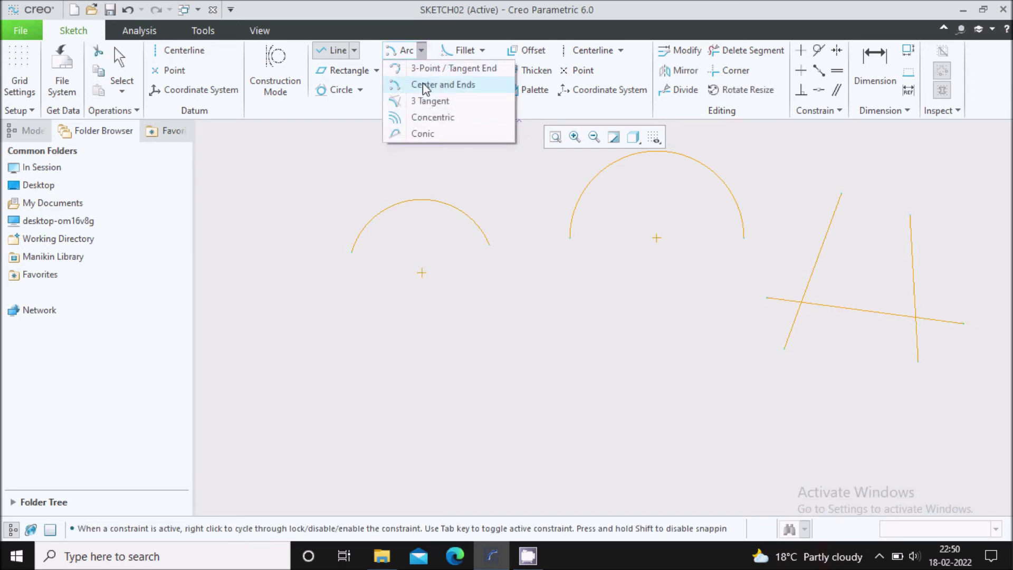
pyautogui.click(427, 101)
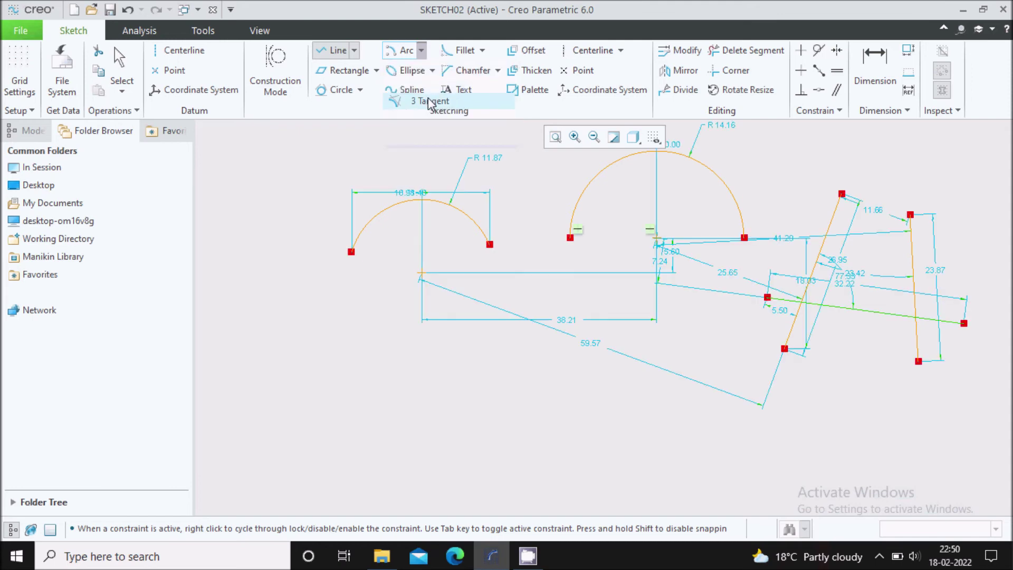
pyautogui.click(821, 250)
pyautogui.click(867, 312)
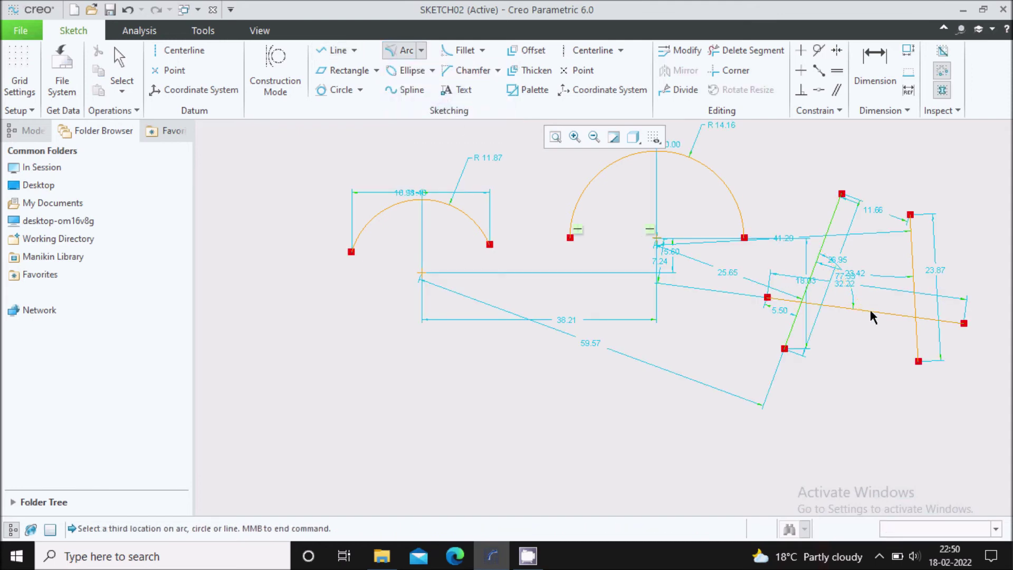
pyautogui.click(913, 274)
pyautogui.scroll(-5, 904, 267)
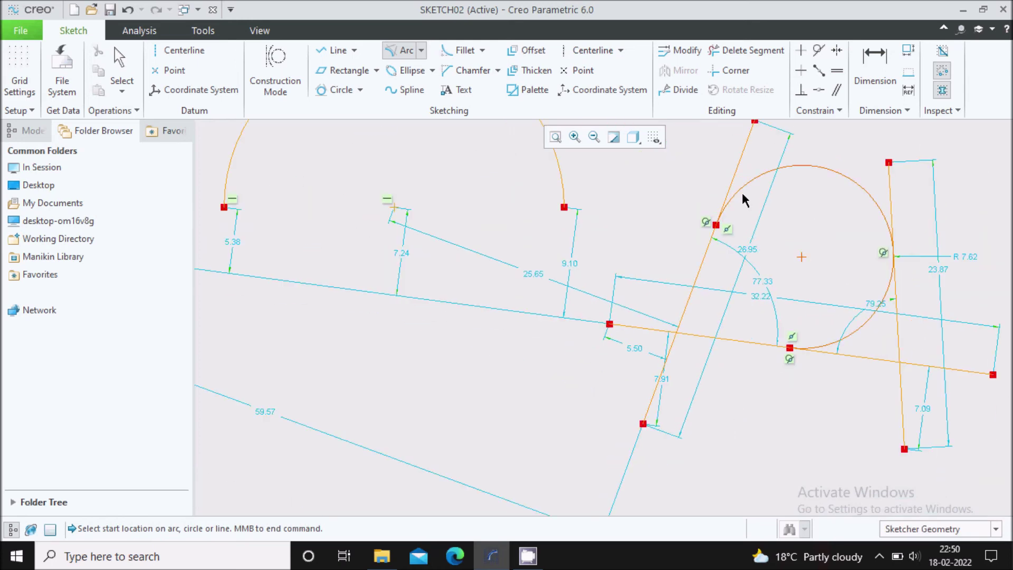
pyautogui.scroll(5, 826, 290)
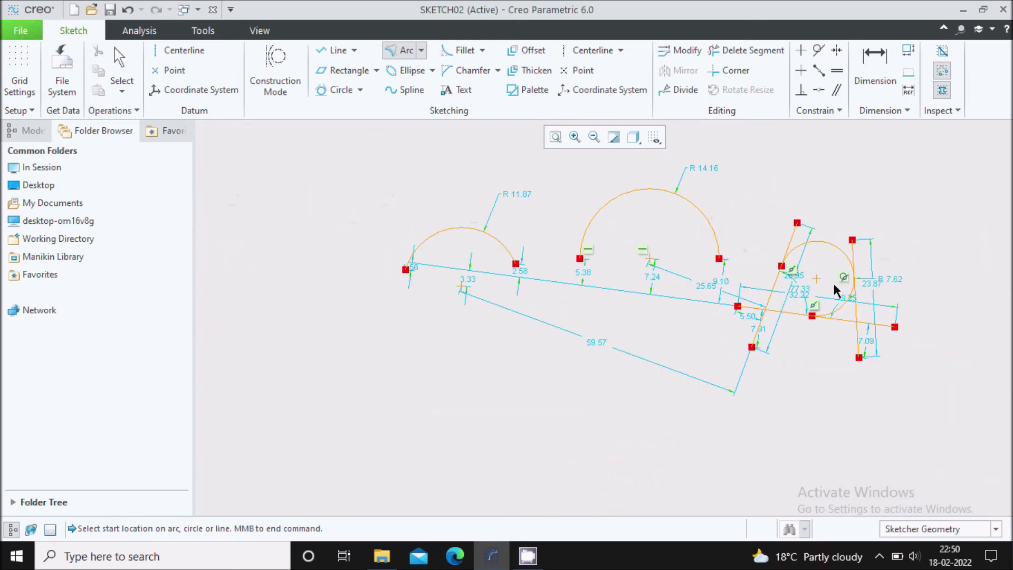
pyautogui.middleClick(828, 274)
# Delete all the arcs and lines together with their dimensions and constraints
pyautogui.moveTo(369, 160); pyautogui.dragTo(925, 434)
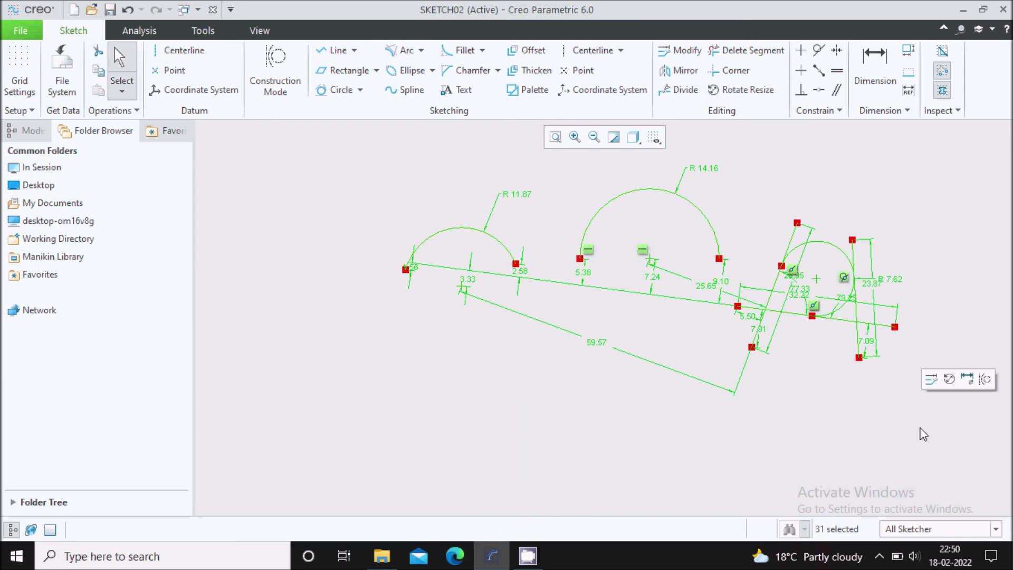
pyautogui.press('Delete')
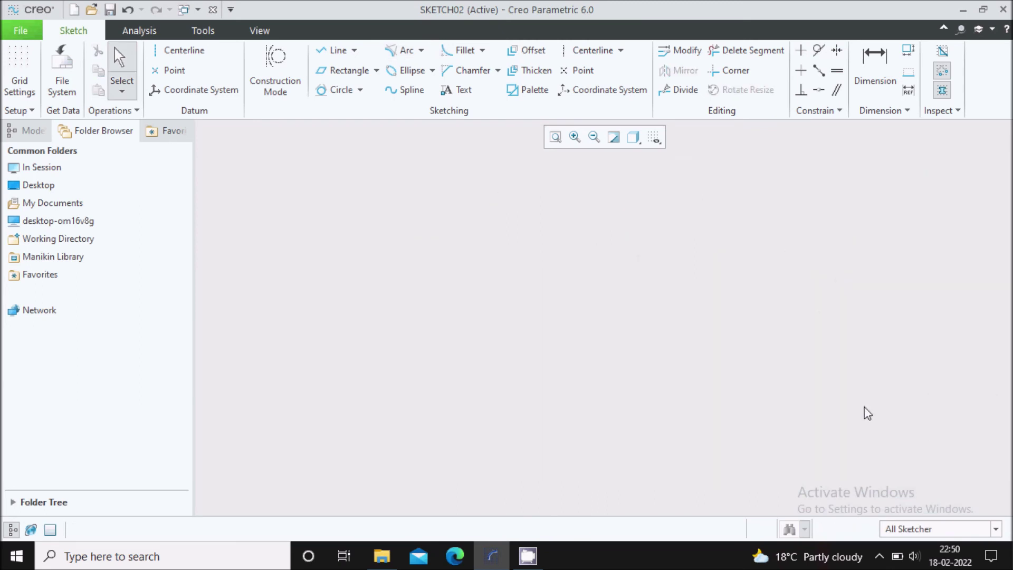
# Sketch an upward-bulging 3-Point / Tangent End arc with level endpoints and a radius of about 14.55
pyautogui.click(422, 50)
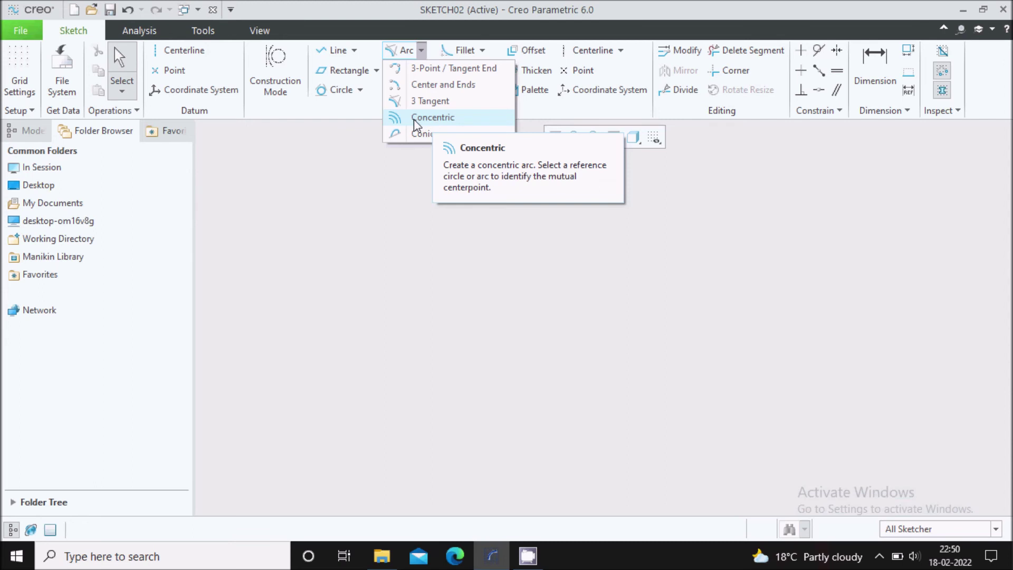
pyautogui.click(431, 69)
pyautogui.click(339, 241)
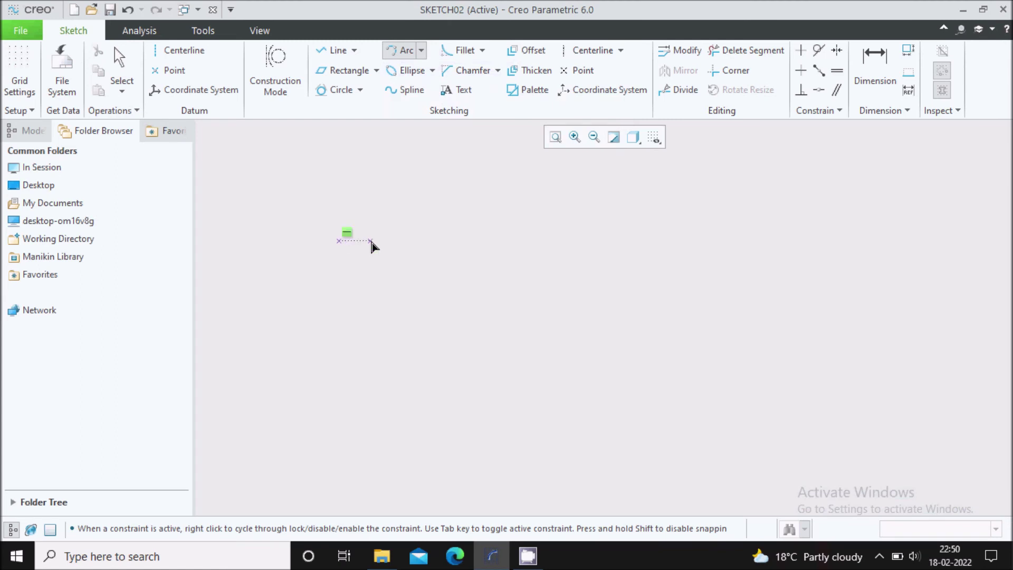
pyautogui.click(477, 241)
pyautogui.click(459, 213)
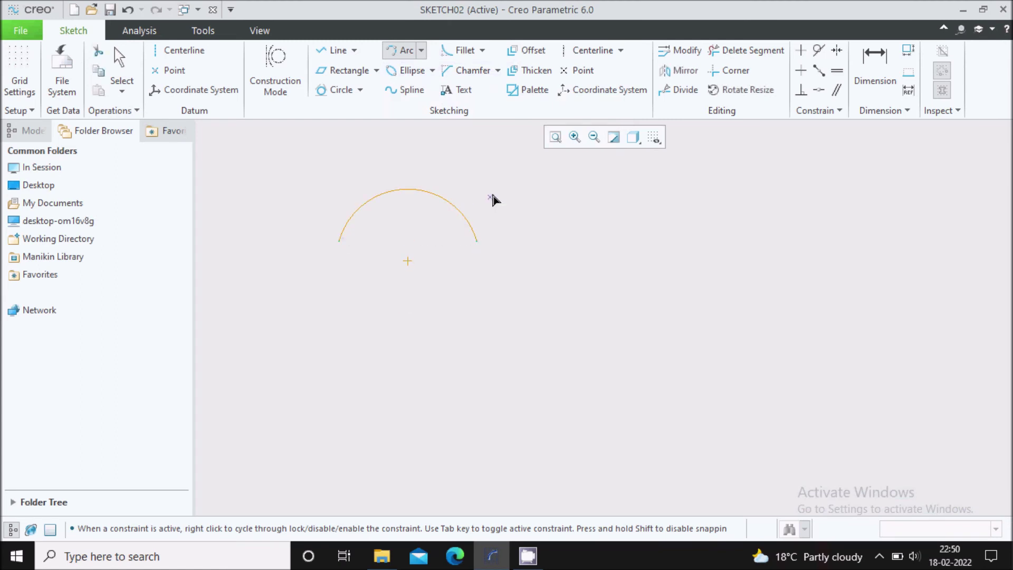
pyautogui.middleClick(494, 192)
# Sketch three Concentric arcs around the existing arc's center, one inside with radius about 10.99 and two outside about 19.44 and 23.83
pyautogui.click(421, 51)
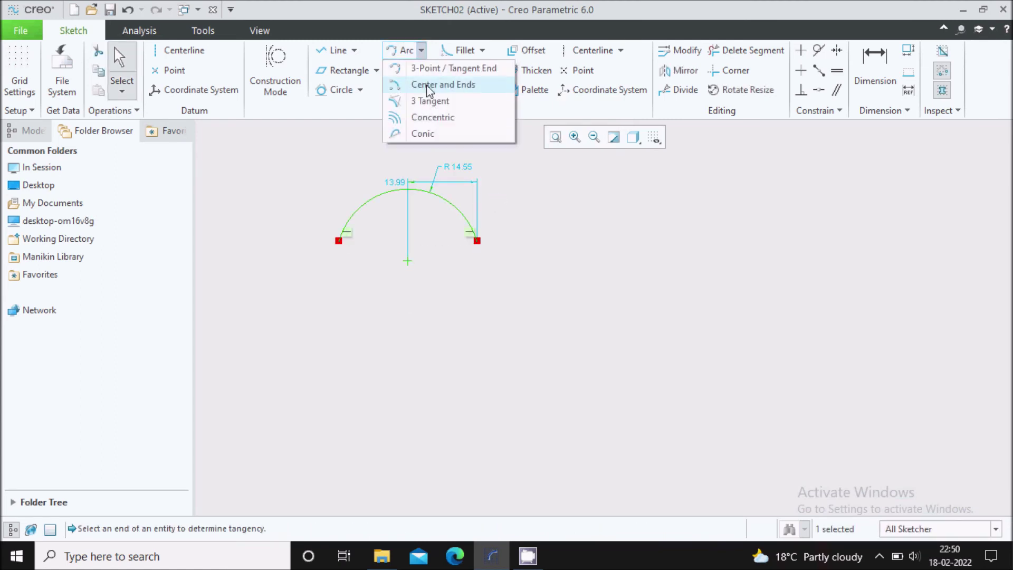
pyautogui.click(431, 118)
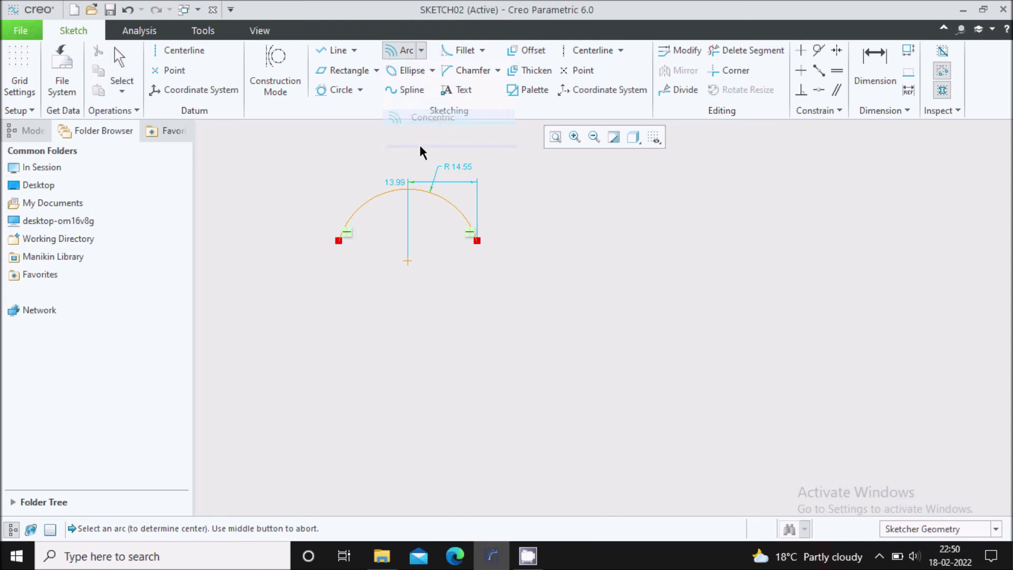
pyautogui.click(442, 197)
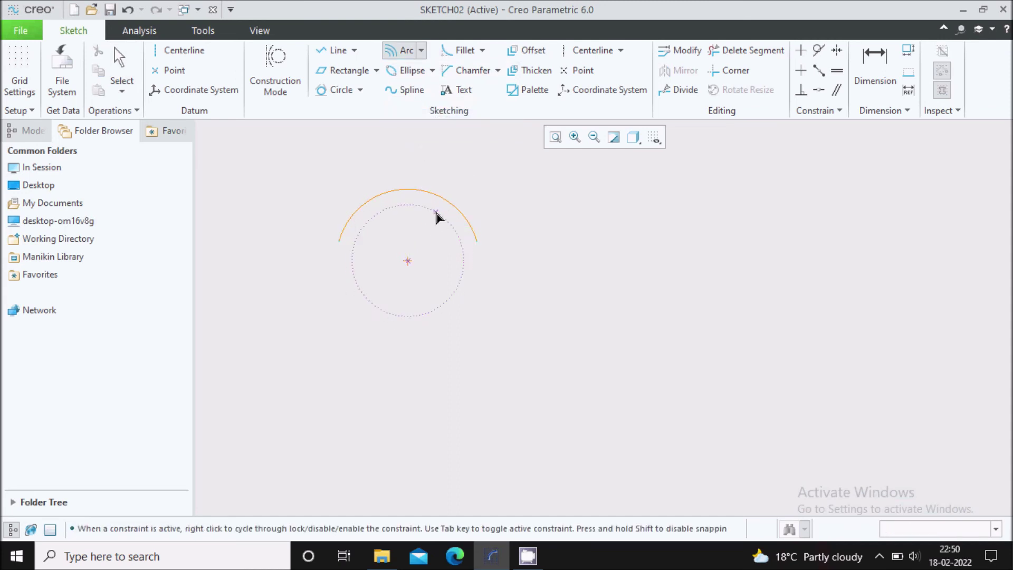
pyautogui.click(455, 235)
pyautogui.click(362, 234)
pyautogui.click(503, 259)
pyautogui.click(330, 203)
pyautogui.click(313, 245)
pyautogui.click(524, 258)
pyautogui.click(291, 248)
pyautogui.middleClick(348, 248)
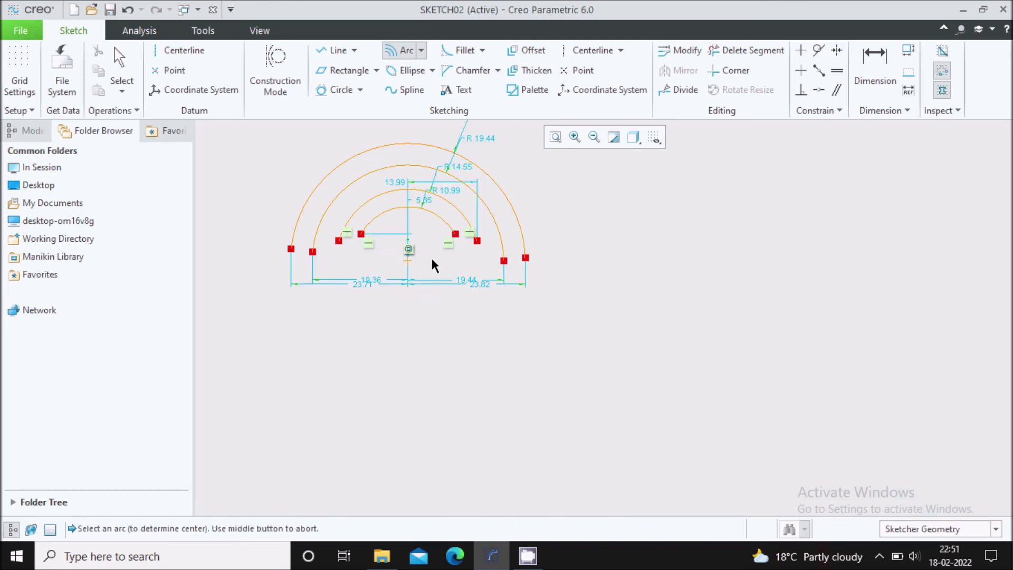
pyautogui.scroll(1, 416, 258)
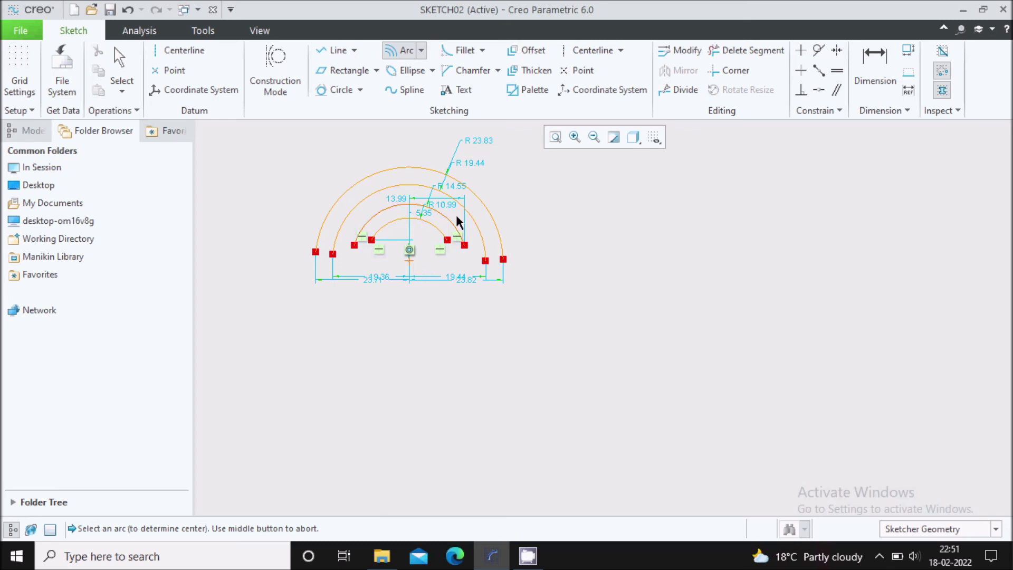
pyautogui.middleClick(511, 217)
# Delete all four concentric arcs together with their dimensions and constraints
pyautogui.scroll(2, 448, 222)
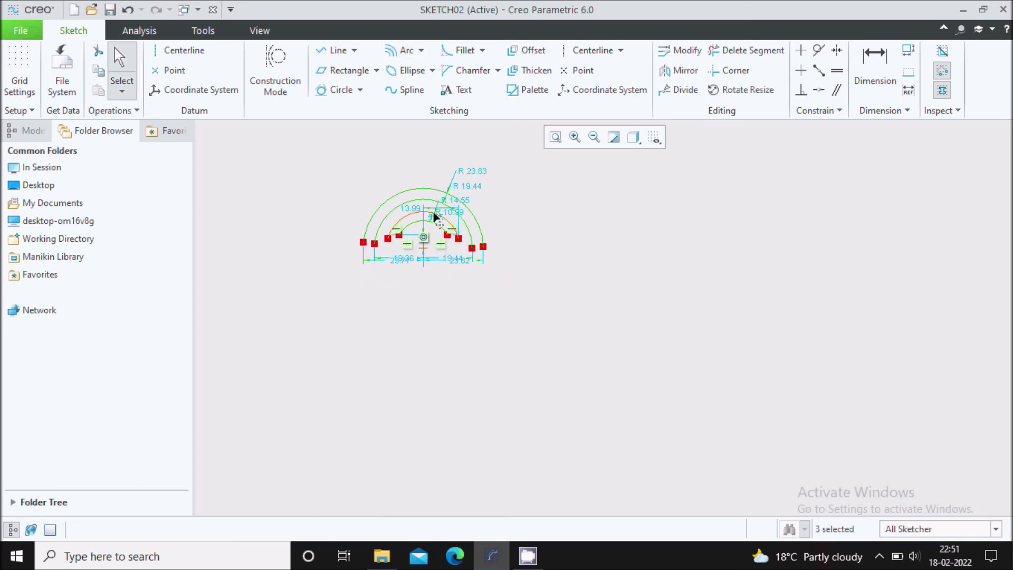
pyautogui.hotkey('ctrl', 'alt', 'a')
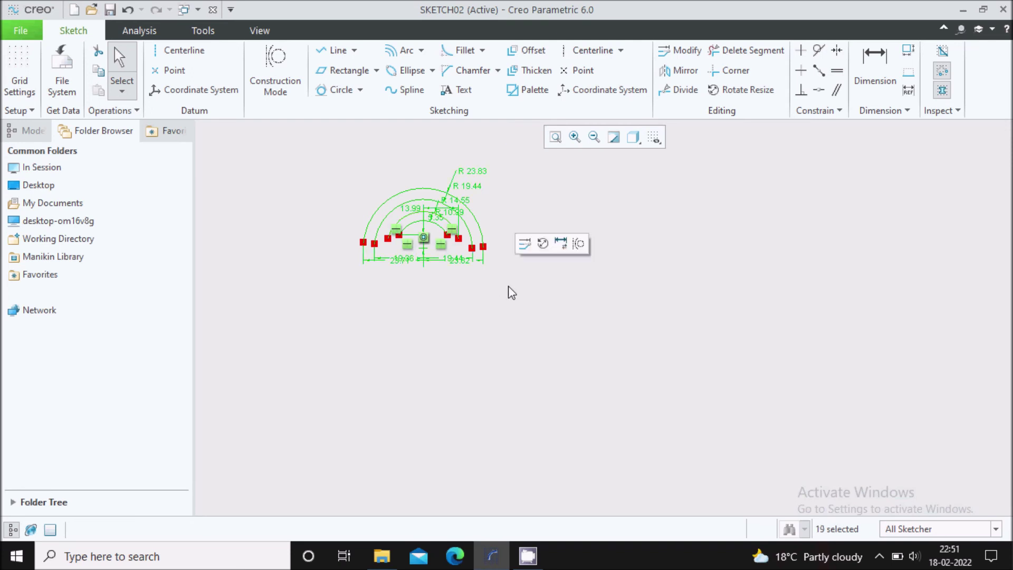
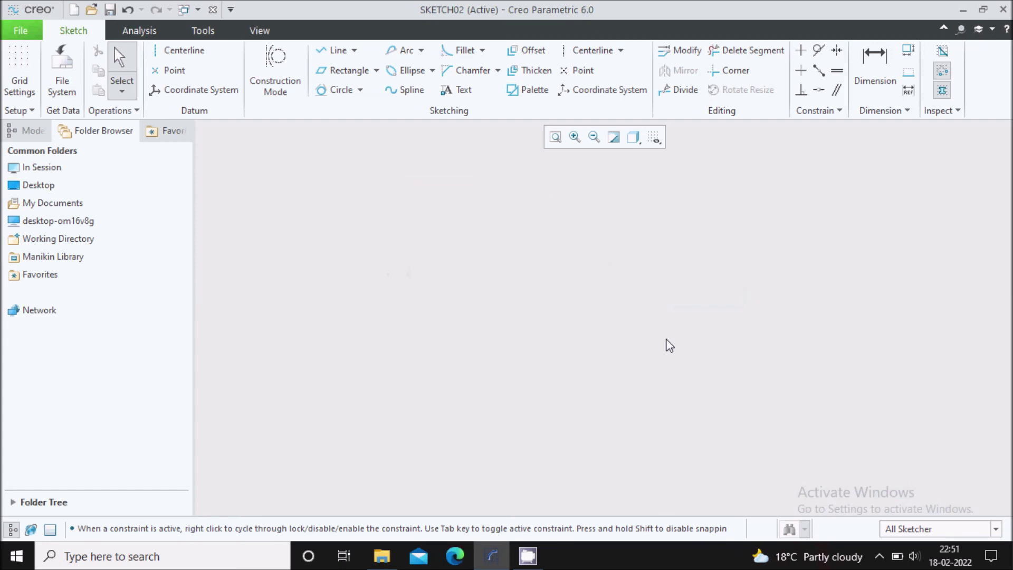
# Sketch a horizontal Axis Ends ellipse about 86.56 wide and 50.82 high, and place its two dimensions outside the curve
pyautogui.click(432, 71)
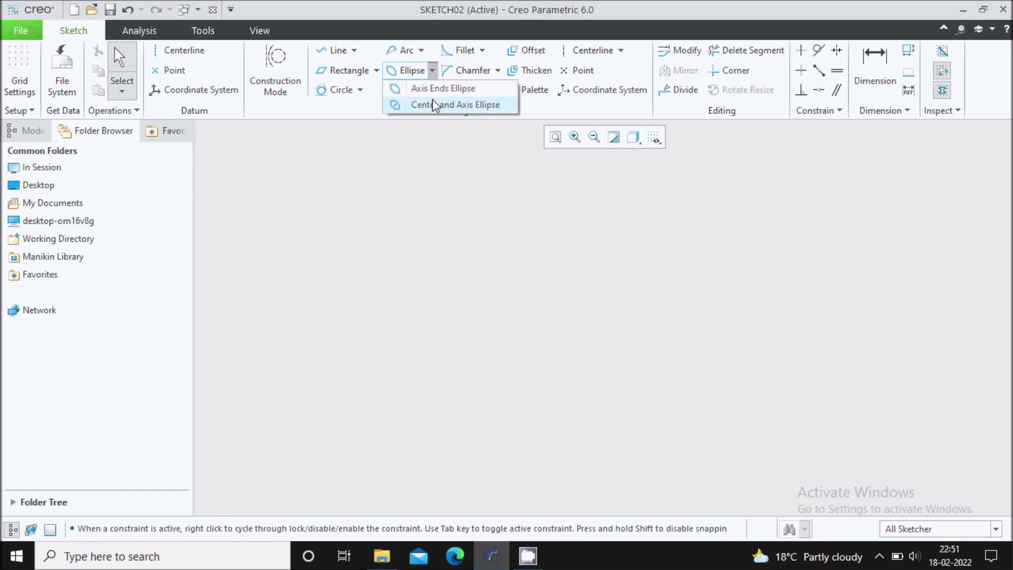
pyautogui.click(433, 92)
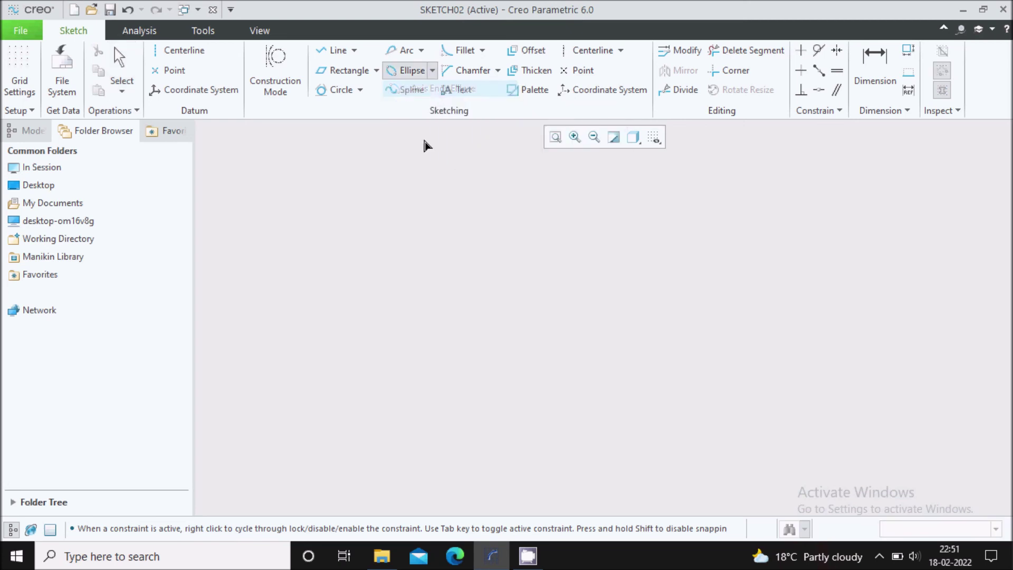
pyautogui.click(342, 282)
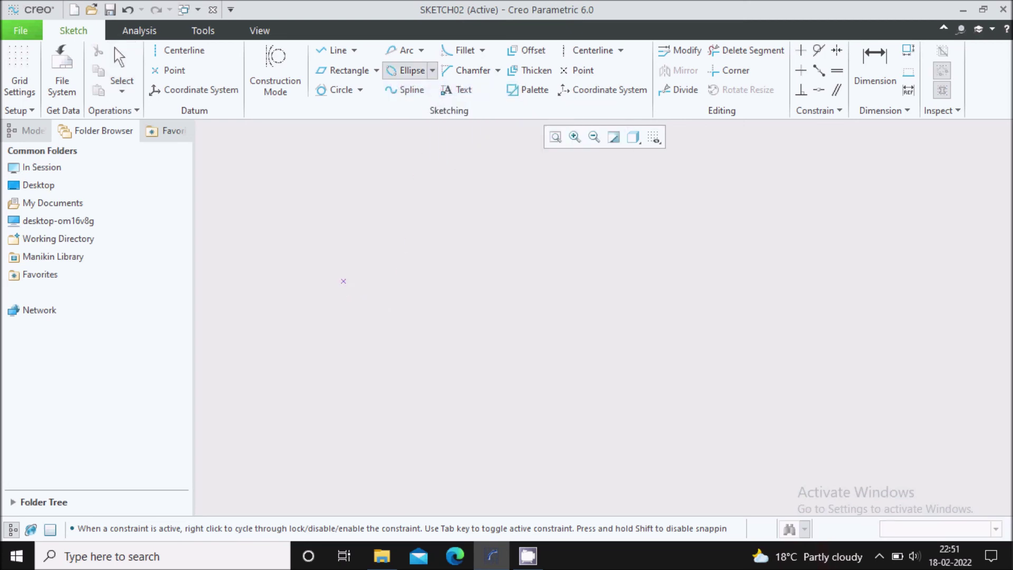
pyautogui.click(560, 282)
pyautogui.click(532, 218)
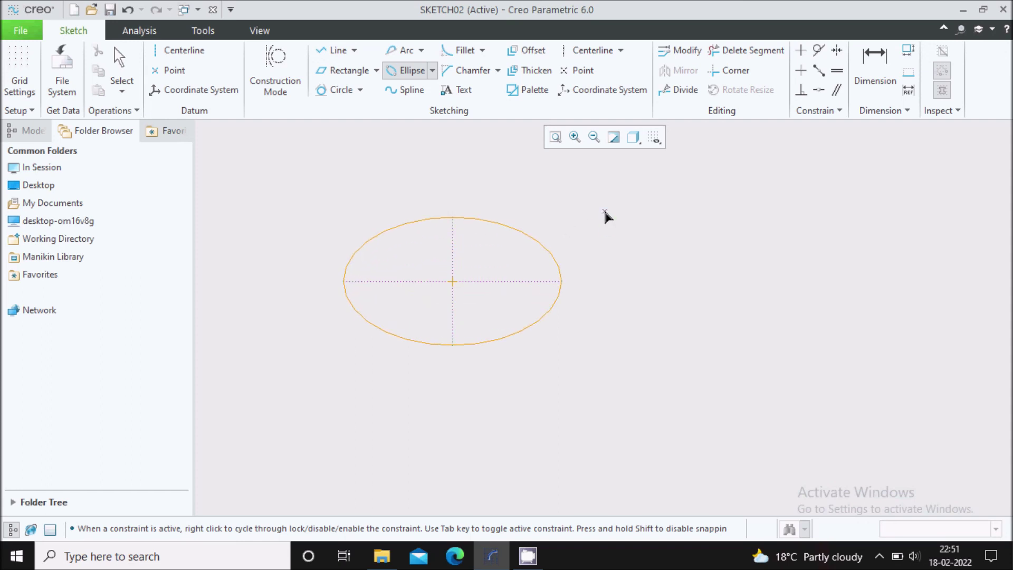
pyautogui.middleClick(570, 253)
pyautogui.moveTo(422, 268); pyautogui.dragTo(432, 186)
pyautogui.moveTo(464, 268); pyautogui.dragTo(605, 276)
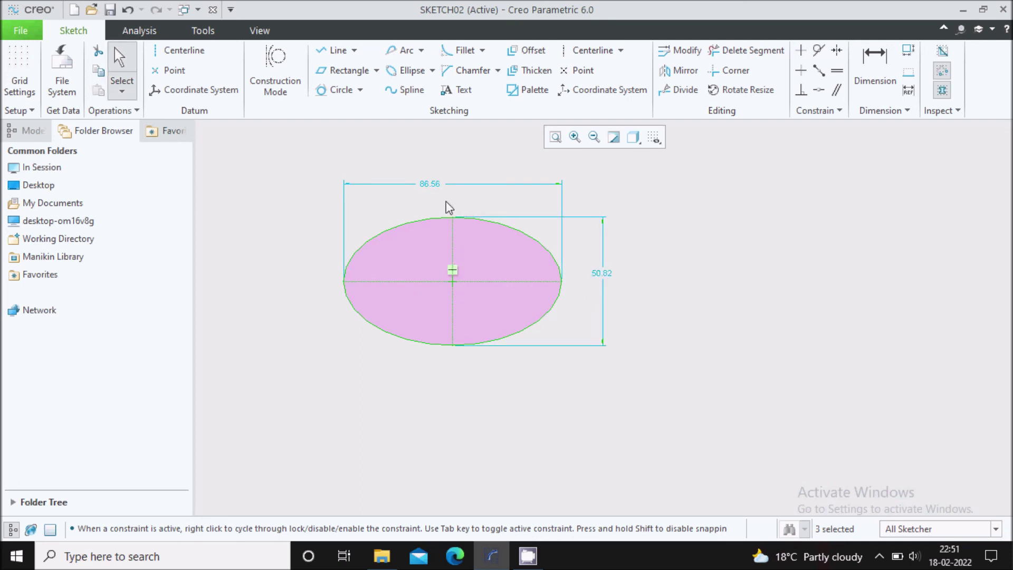
# Sketch a horizontal Center and Axis ellipse about 126.47 wide and 65.84 high, its center level with and about 179.83 right of the existing ellipse's center
pyautogui.scroll(2, 417, 252)
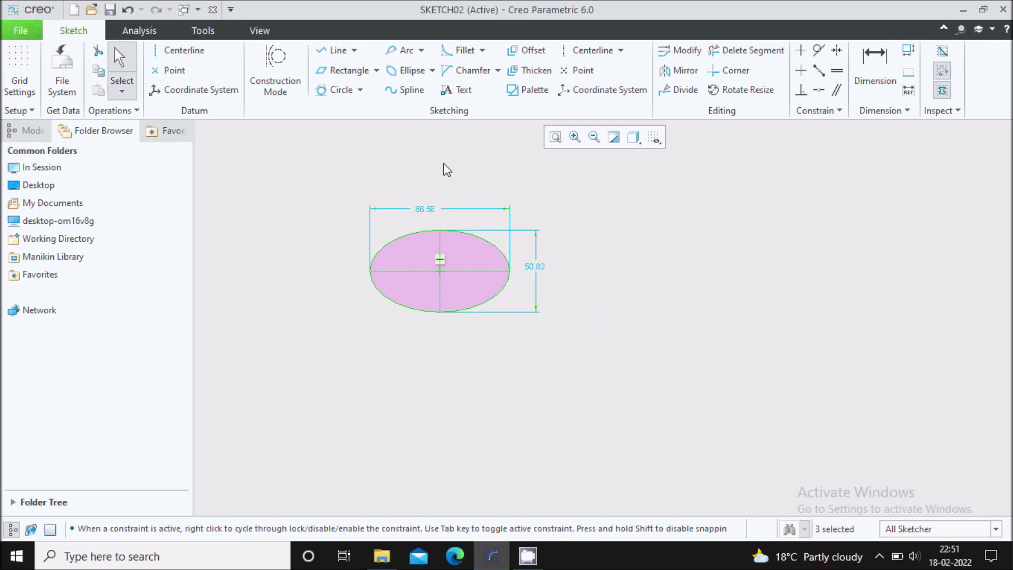
pyautogui.click(432, 70)
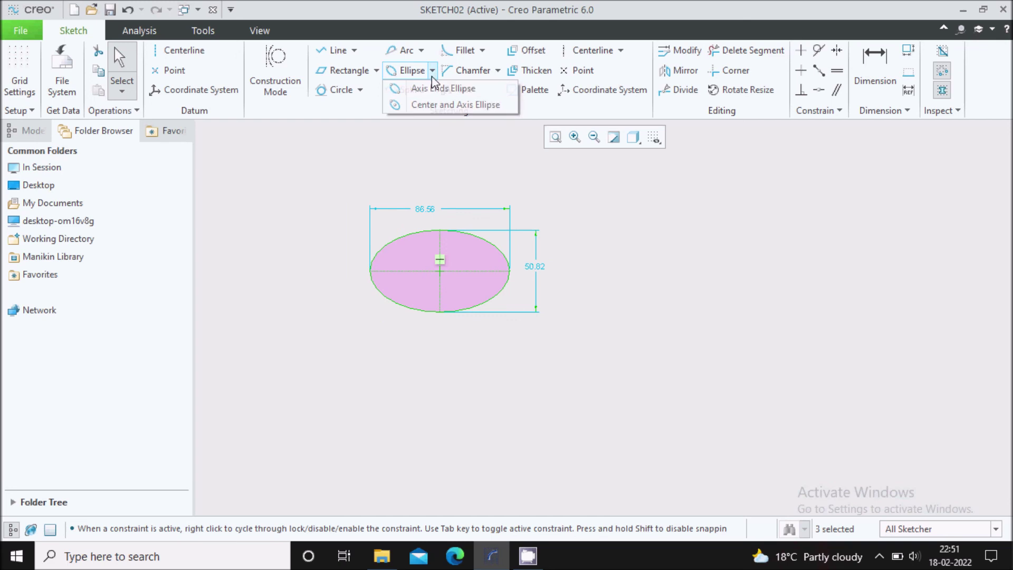
pyautogui.click(463, 105)
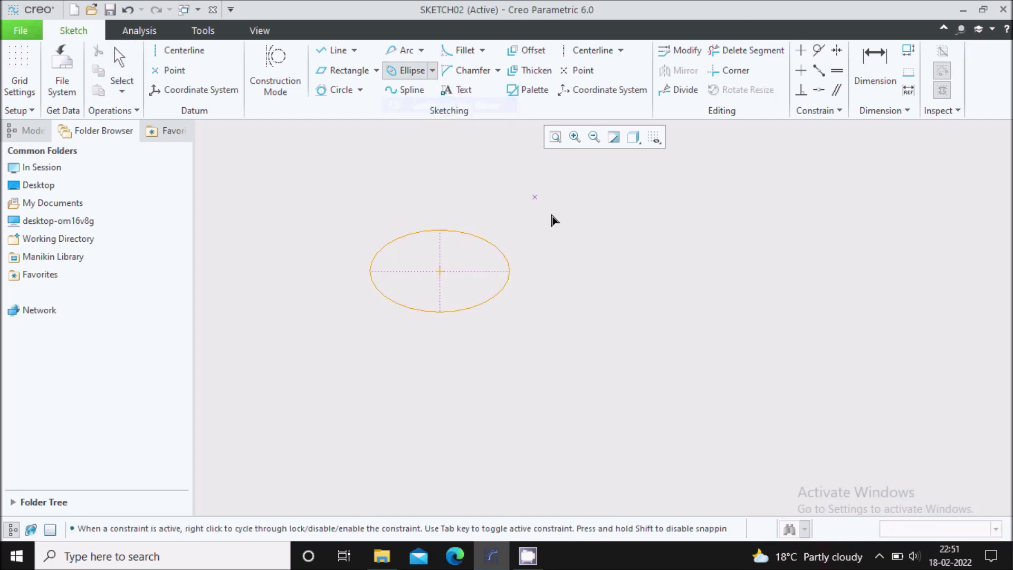
pyautogui.click(730, 272)
pyautogui.click(833, 270)
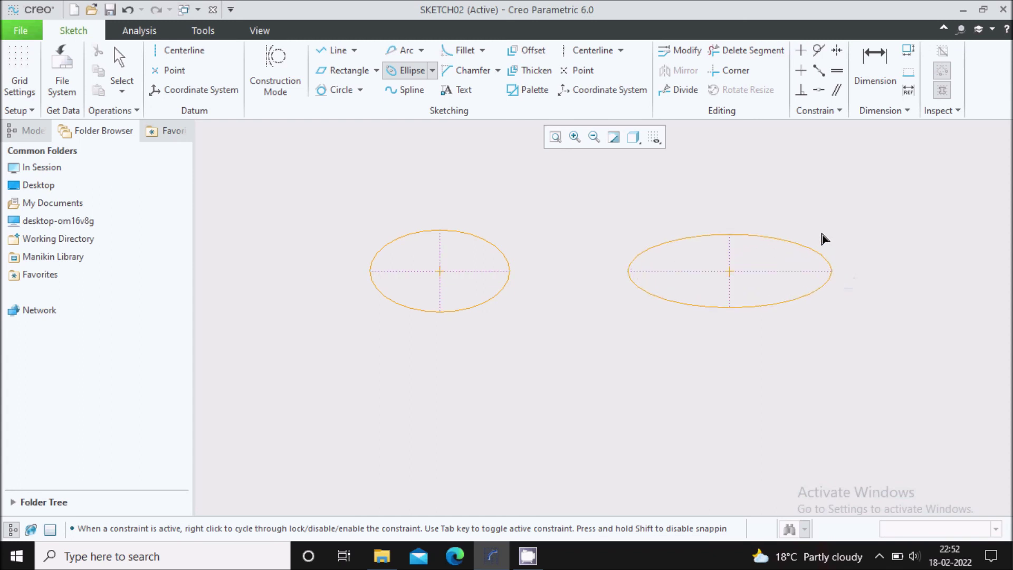
pyautogui.middleClick(811, 195)
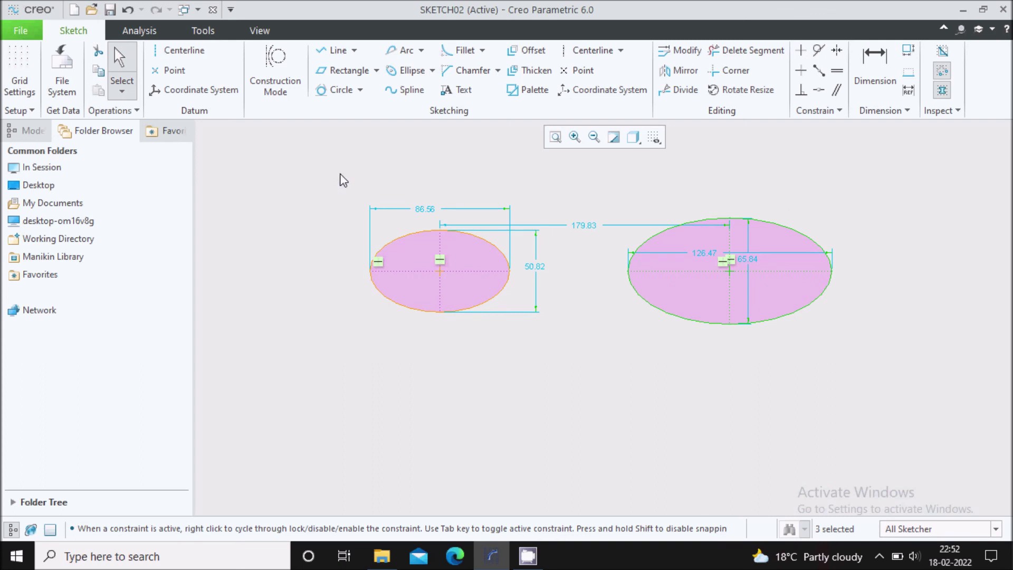
# Delete both ellipses together with their dimensions and constraints
pyautogui.moveTo(344, 181); pyautogui.dragTo(881, 377)
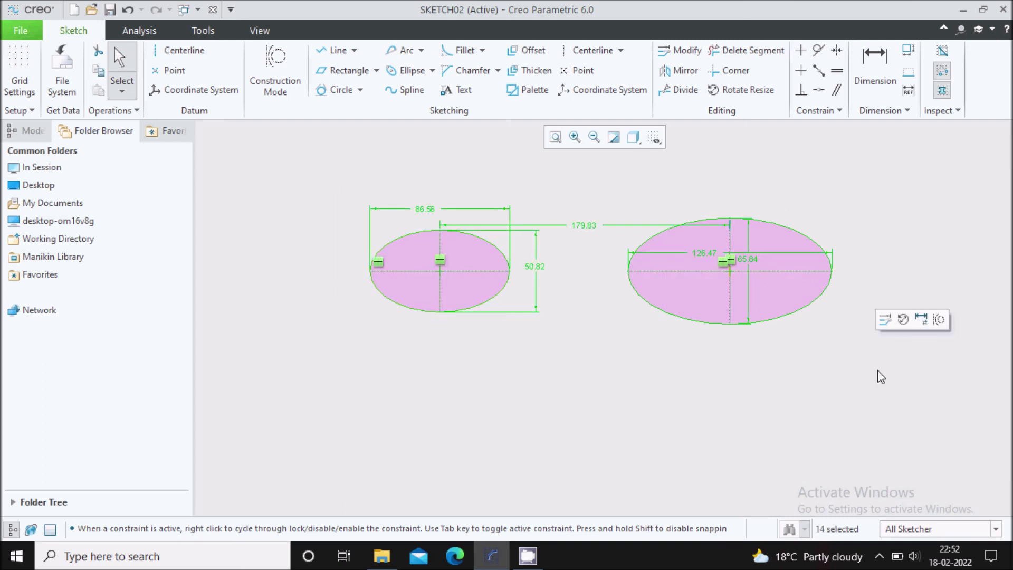
pyautogui.press('Delete')
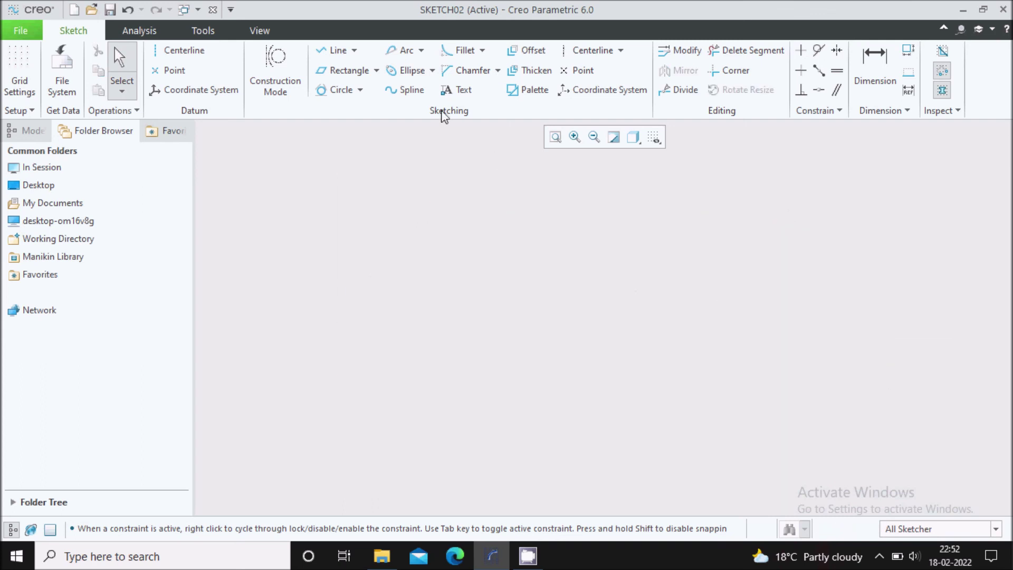
# Sketch an open wavy spline through six points running left to right, with one crest, a shallow trough and a higher second crest
pyautogui.click(410, 93)
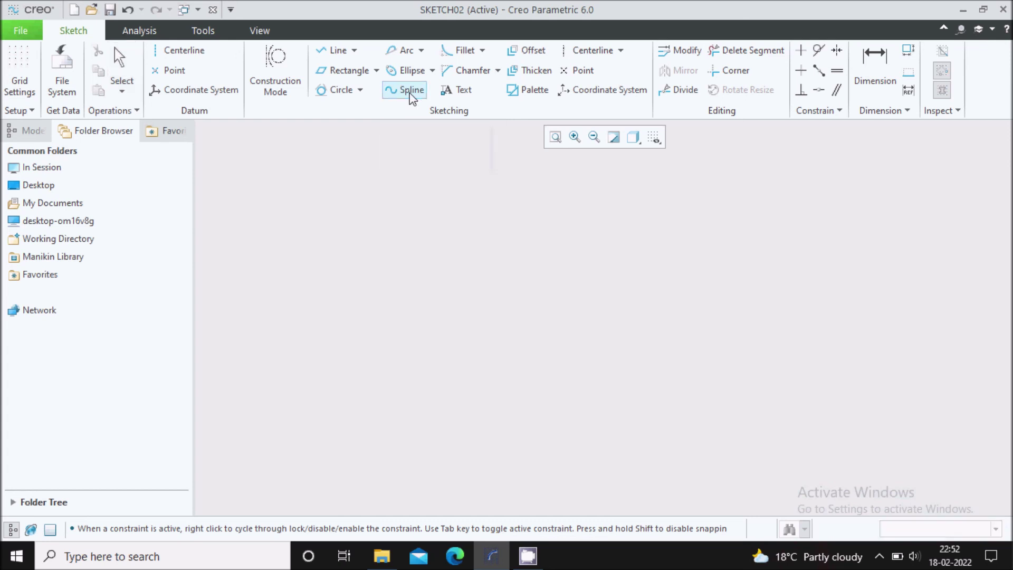
pyautogui.click(362, 293)
pyautogui.click(424, 231)
pyautogui.click(603, 262)
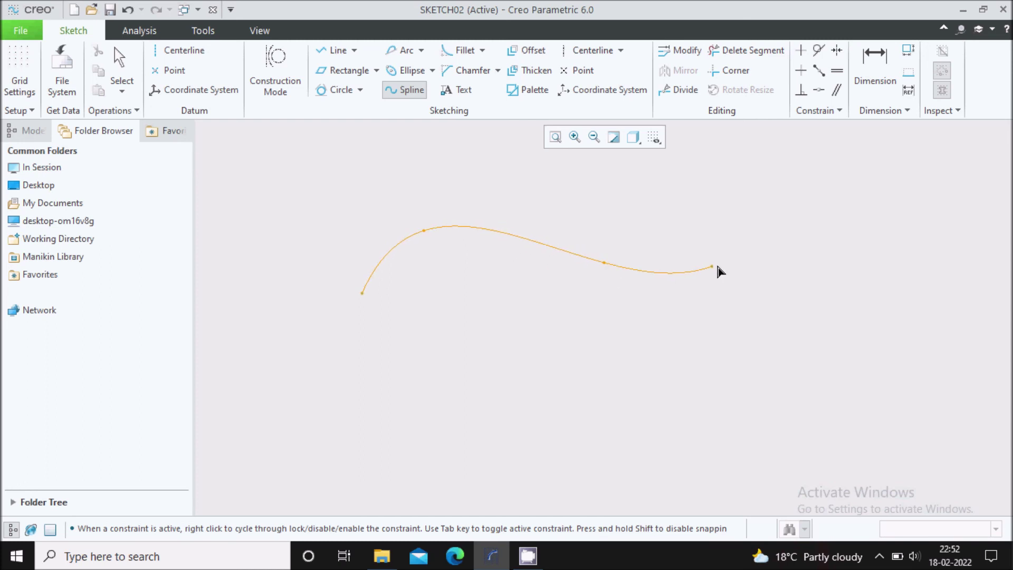
pyautogui.click(752, 259)
pyautogui.click(850, 201)
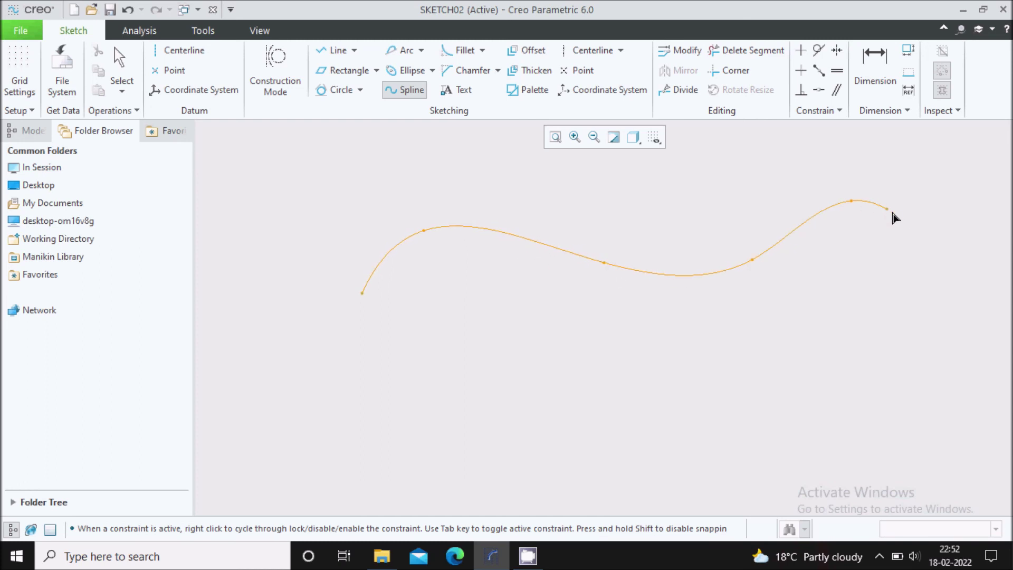
pyautogui.click(924, 236)
pyautogui.middleClick(942, 189)
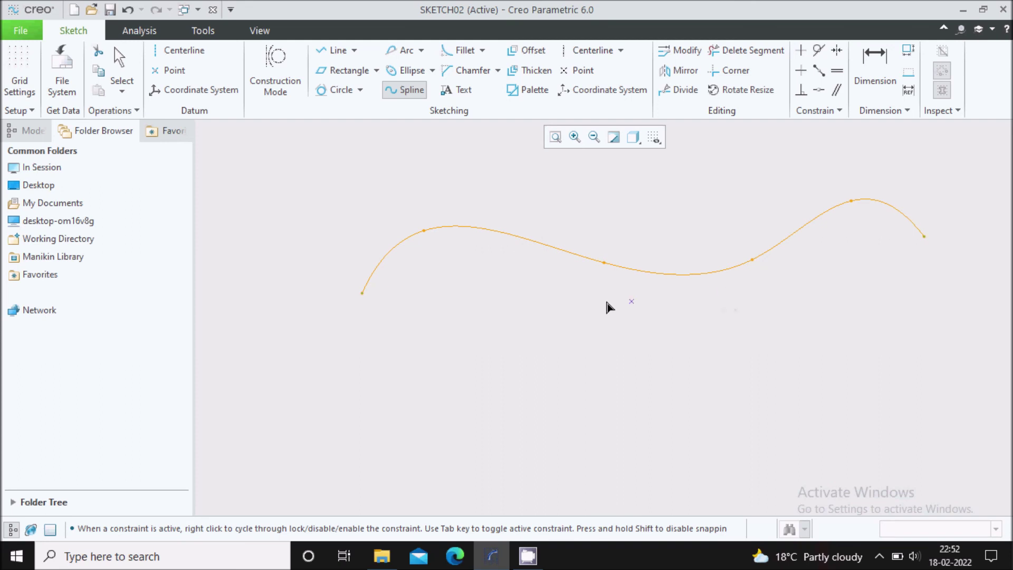
pyautogui.middleClick(544, 306)
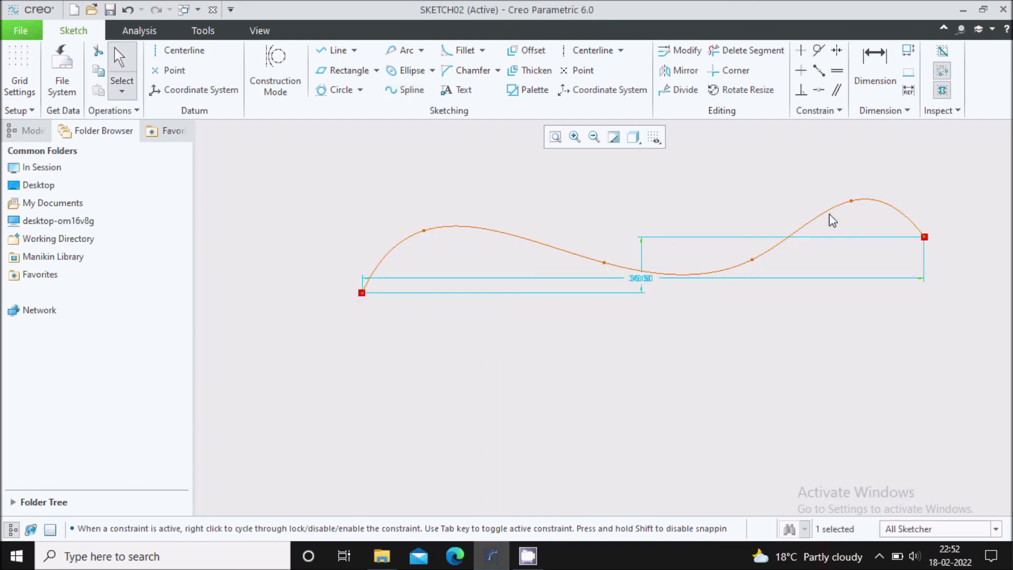
# Reshape the spline by moving its four interior points: first up and right, second slightly down, third well up, fourth slightly down and left
pyautogui.moveTo(423, 230); pyautogui.dragTo(461, 213)
pyautogui.moveTo(605, 264); pyautogui.dragTo(610, 277)
pyautogui.moveTo(752, 261); pyautogui.dragTo(748, 216)
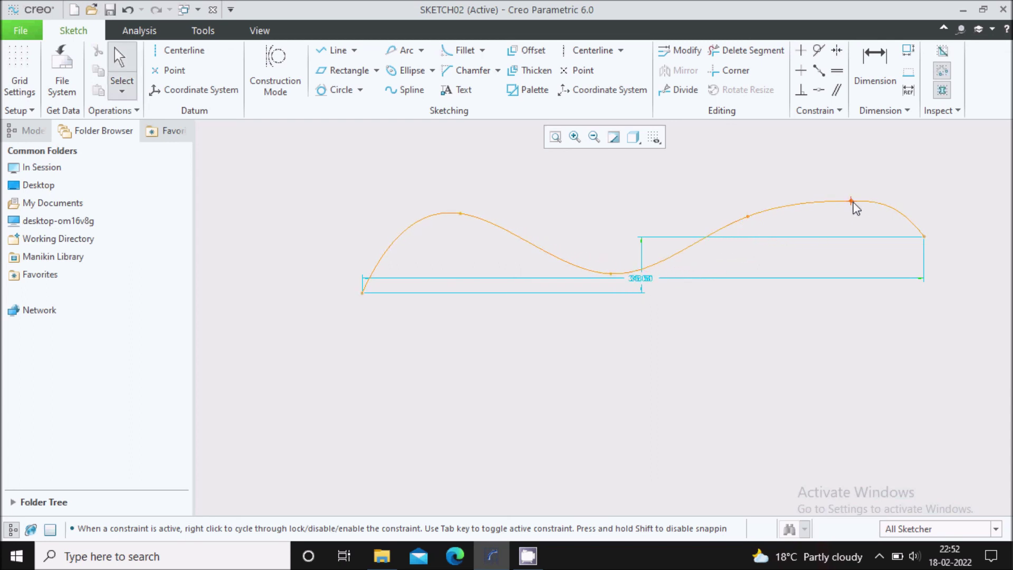
pyautogui.moveTo(853, 202)
pyautogui.mouseDown()
pyautogui.moveTo(871, 228)
pyautogui.moveTo(846, 214)
pyautogui.moveTo(872, 228)
pyautogui.moveTo(845, 217)
pyautogui.mouseUp()
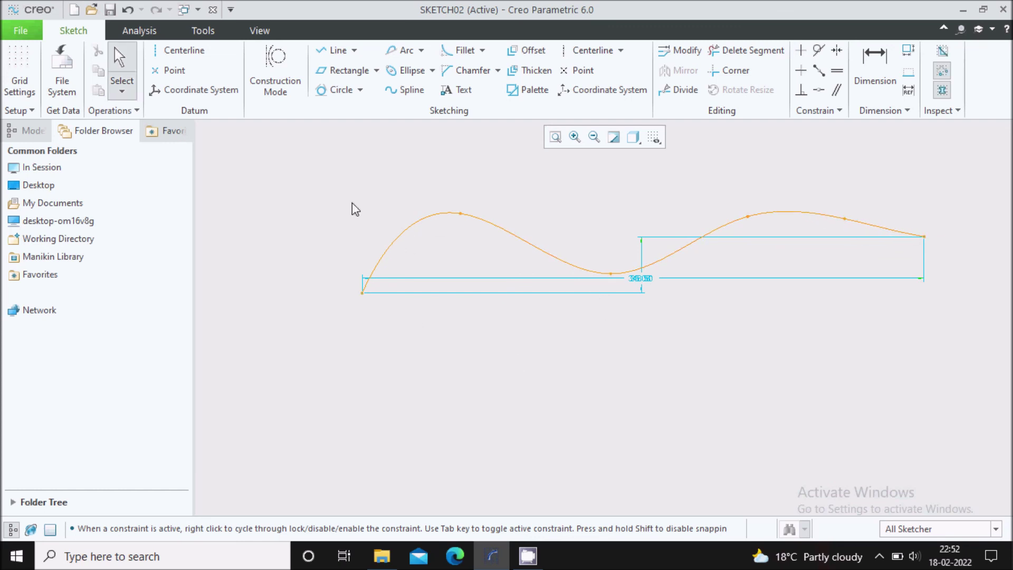
# Delete the spline together with its dimensions
pyautogui.moveTo(318, 174)
pyautogui.mouseDown()
pyautogui.moveTo(487, 261)
pyautogui.moveTo(960, 353)
pyautogui.mouseUp()
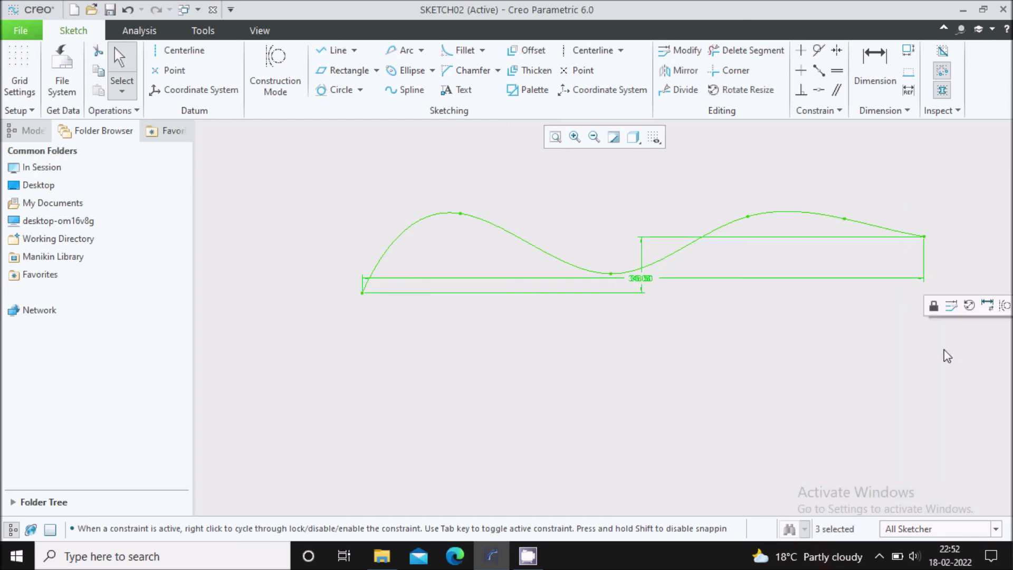
pyautogui.press('Delete')
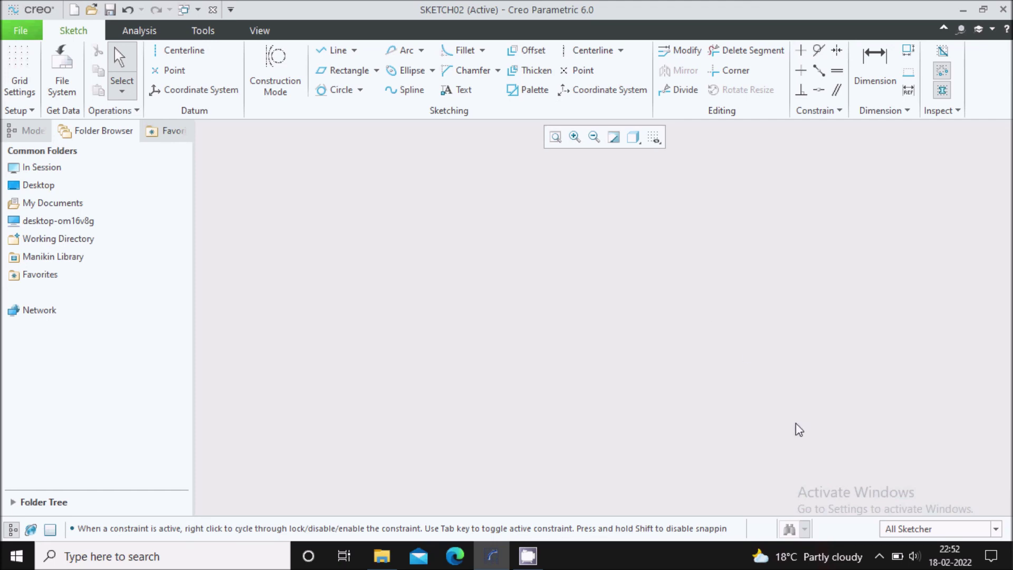
pyautogui.click(878, 556)
pyautogui.rightClick(895, 497)
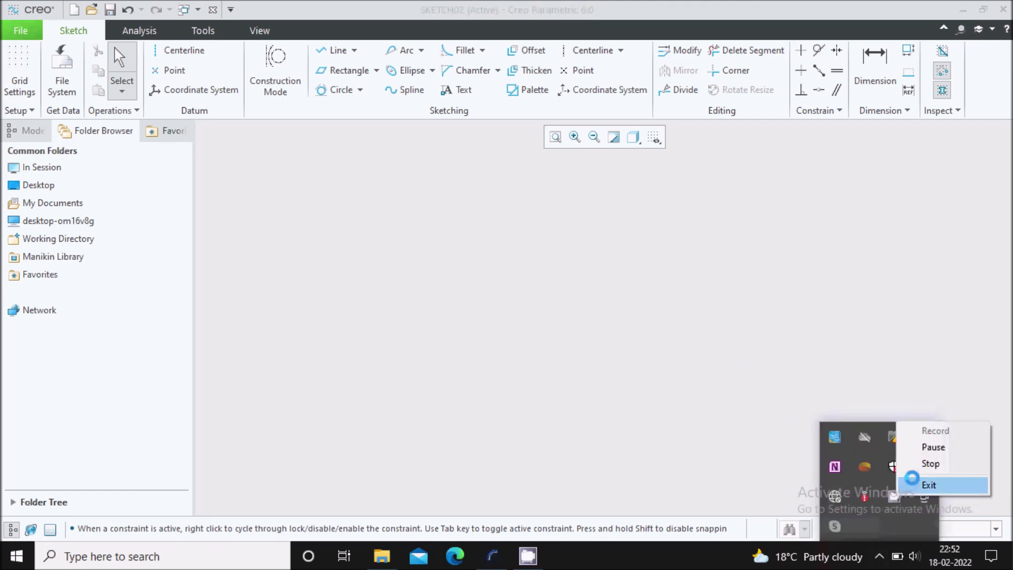